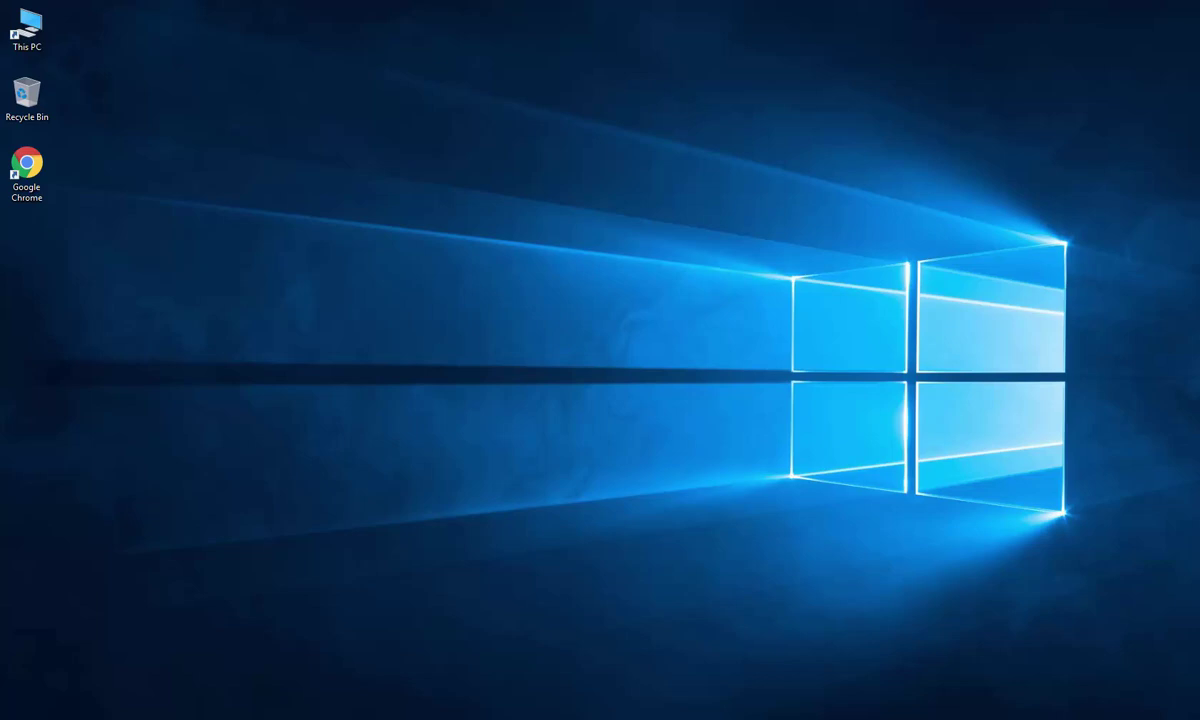
- Open the Start menu to inspect the blank Internet Explorer, Cmder and Atom tiles
{"action": "key", "text": "super"}
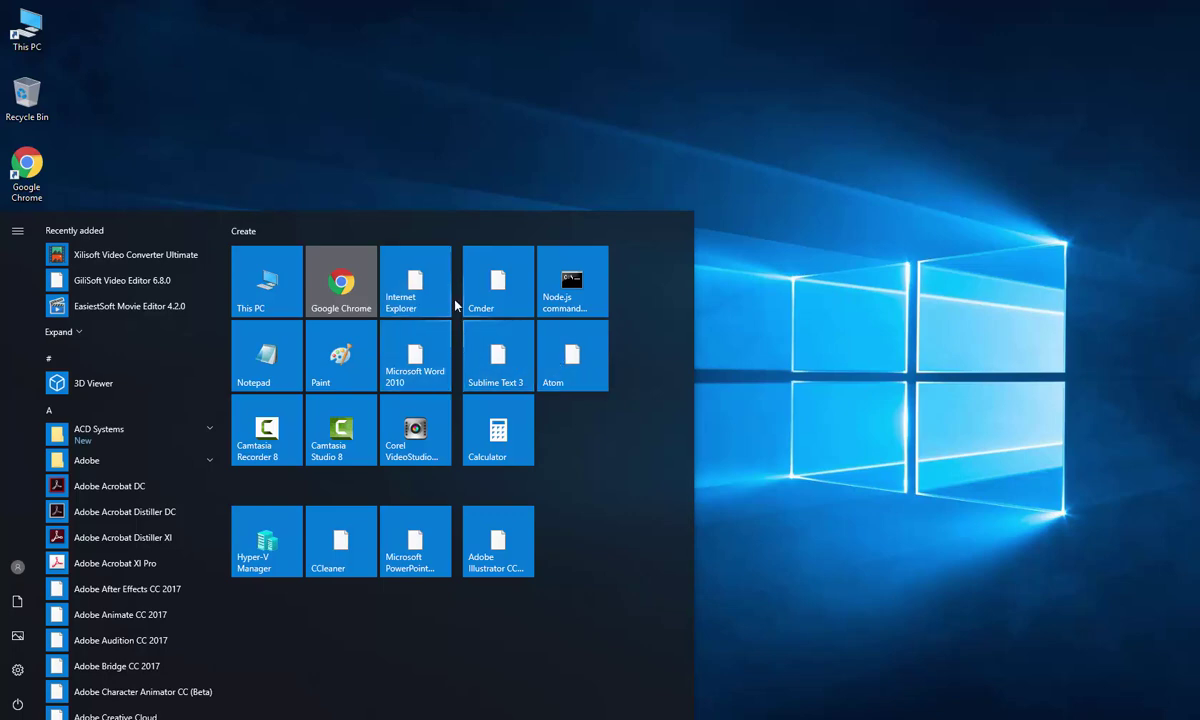
- Search Start for cmd and bring up the Command Prompt options to run it as administrator
{"action": "key", "text": "Escape"}
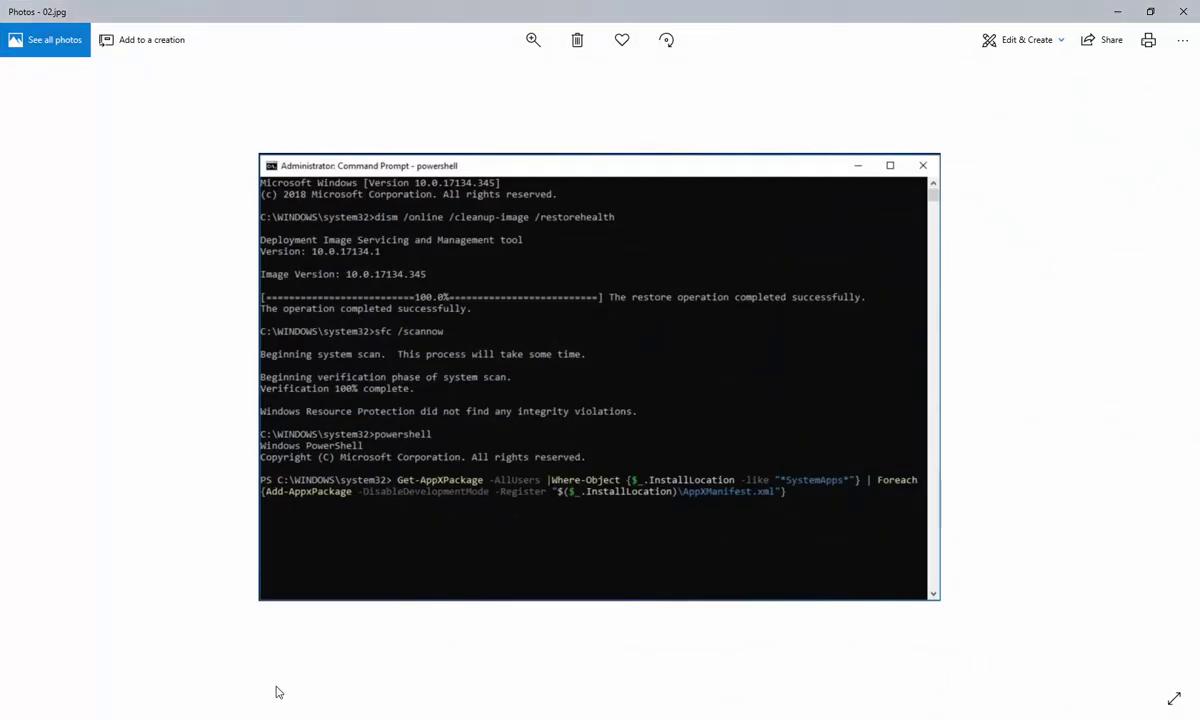
{"action": "scroll", "coordinate": [473, 538], "scroll_direction": "up", "scroll_amount": 1}
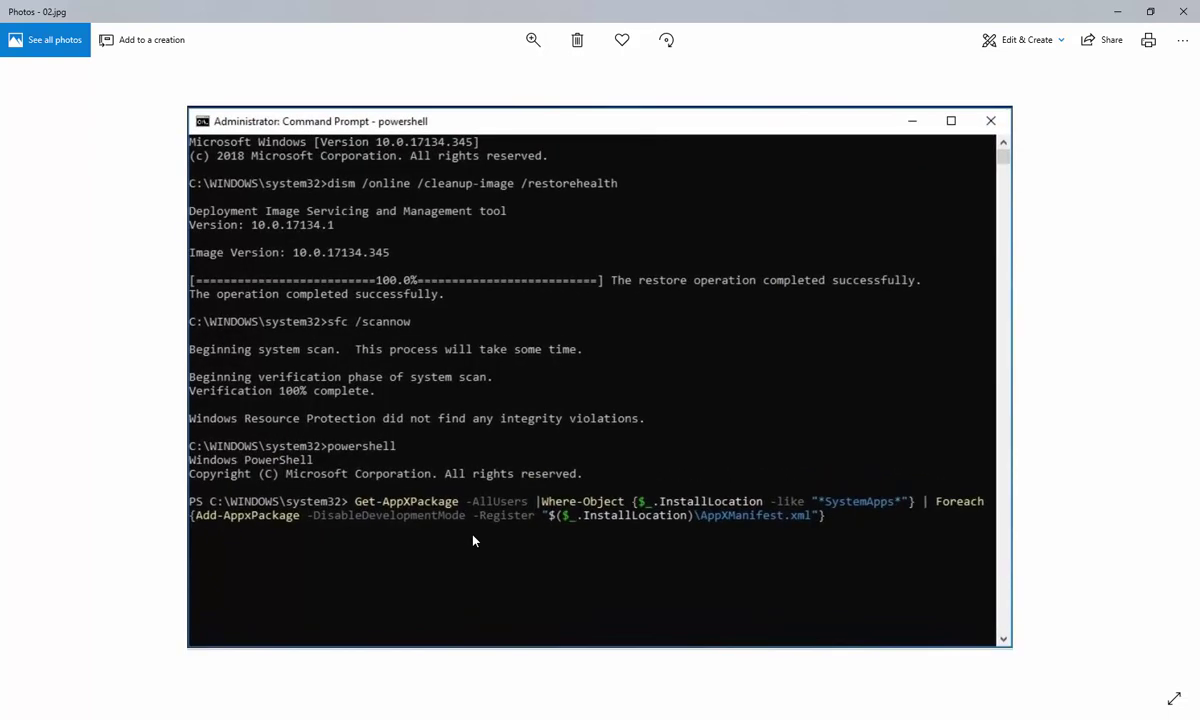
{"action": "scroll", "coordinate": [473, 540], "scroll_direction": "up", "scroll_amount": 1}
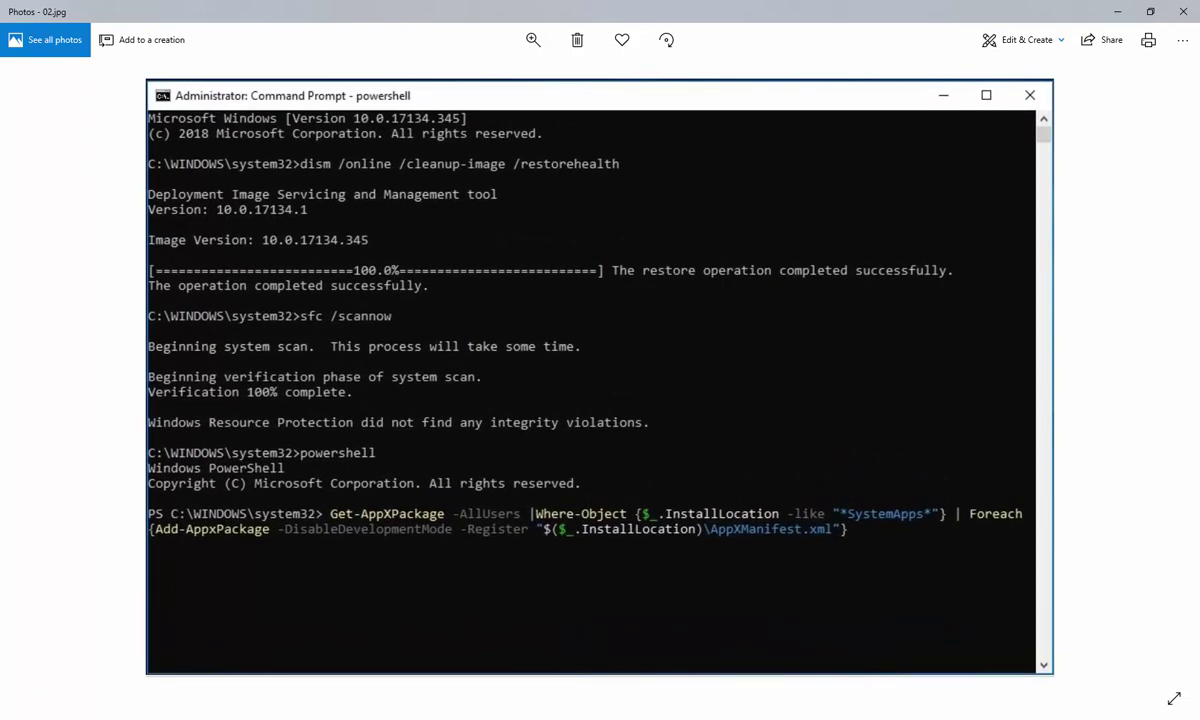
{"action": "key", "text": "super"}
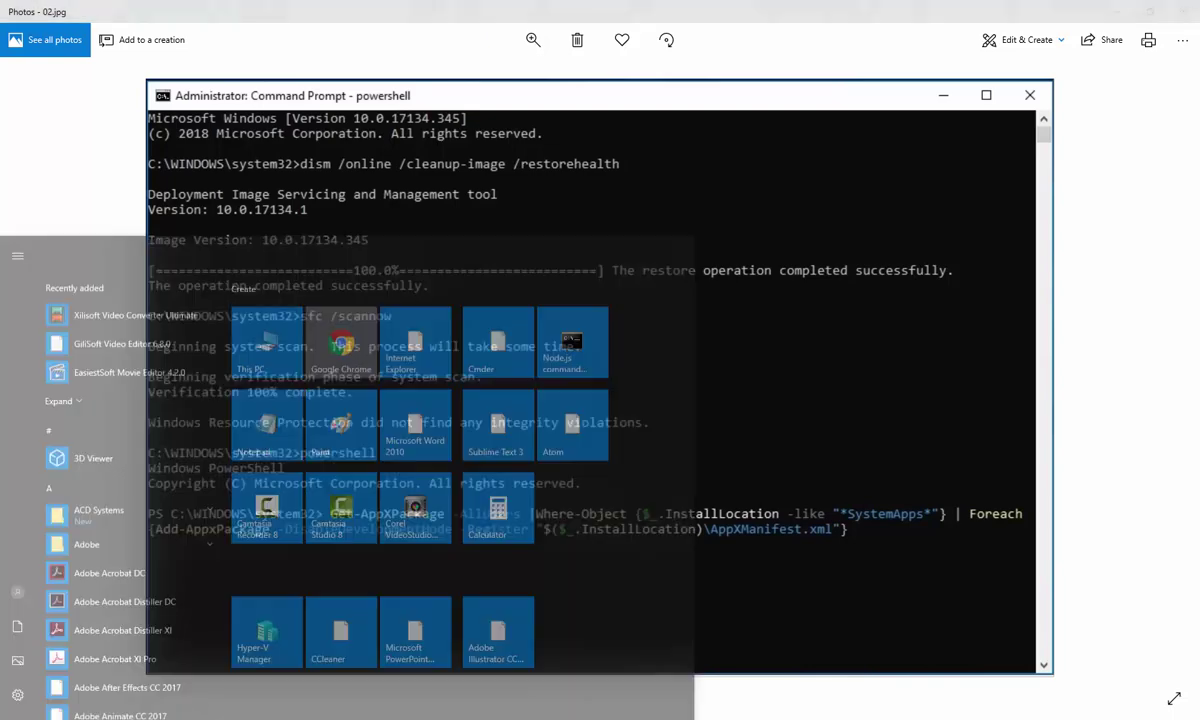
{"action": "type", "text": "cmd"}
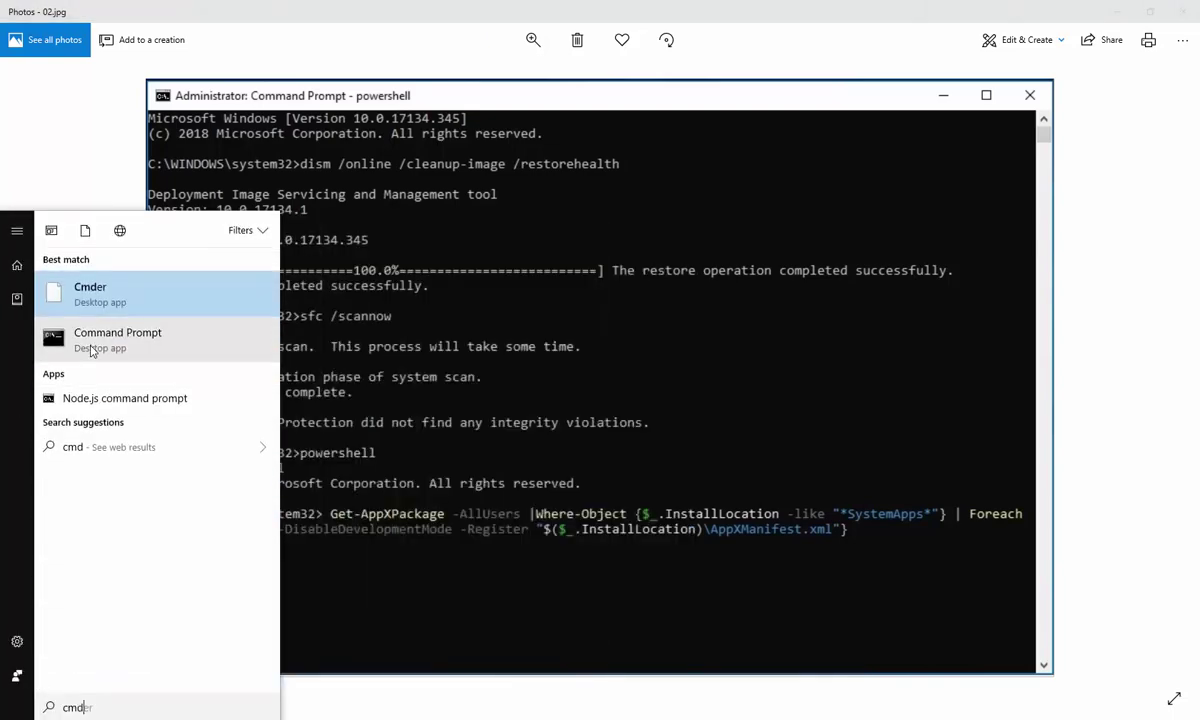
{"action": "right_click", "coordinate": [92, 335]}
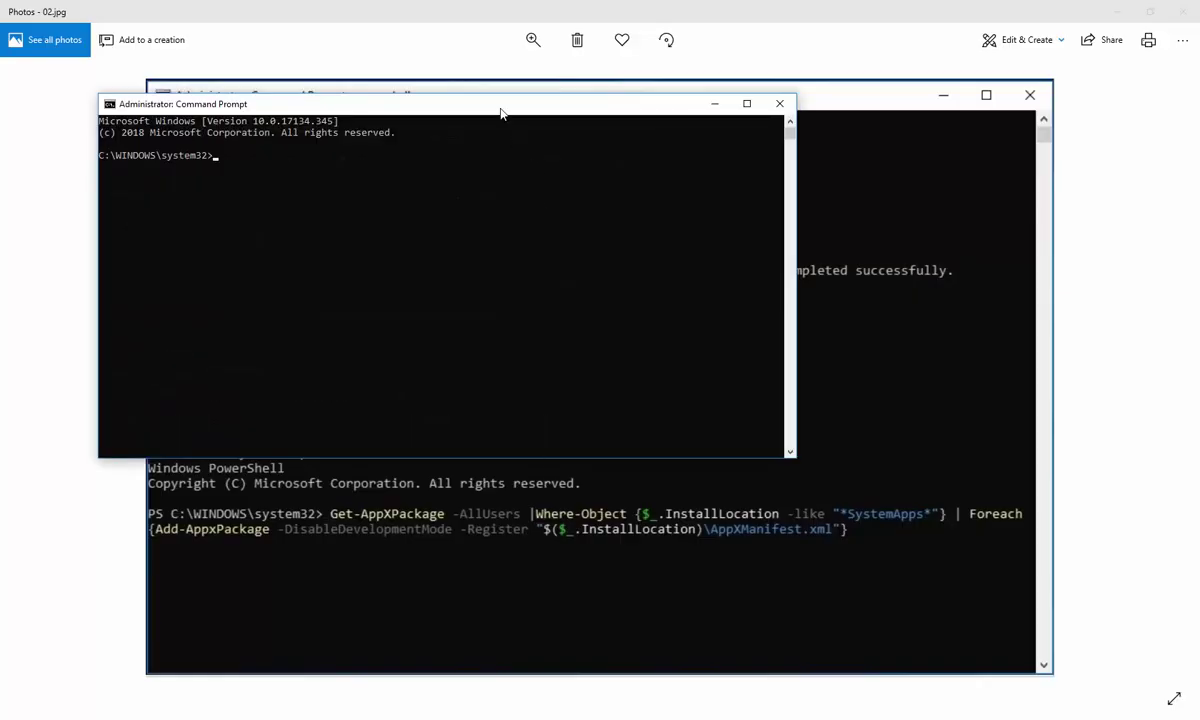
- Move the elevated Command Prompt windows aside to reveal the repair commands and scan output
{"action": "left_click_drag", "start_coordinate": [501, 113], "coordinate": [886, 176]}
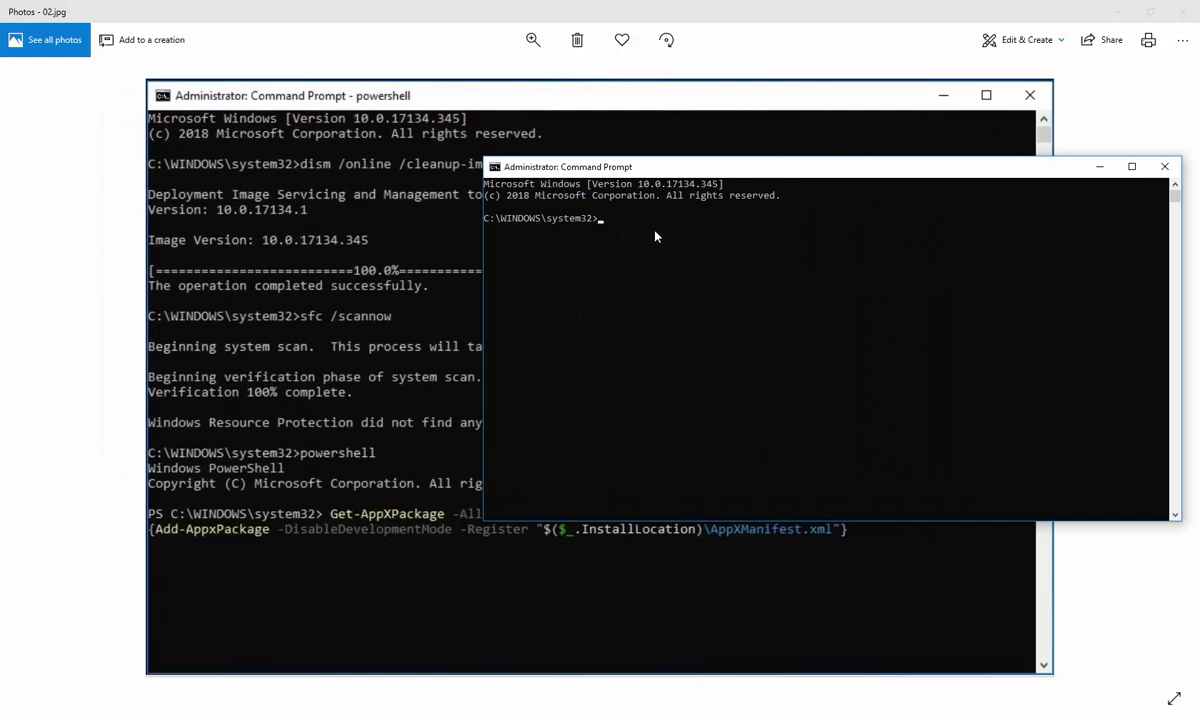
{"action": "left_click_drag", "start_coordinate": [642, 166], "coordinate": [434, 256]}
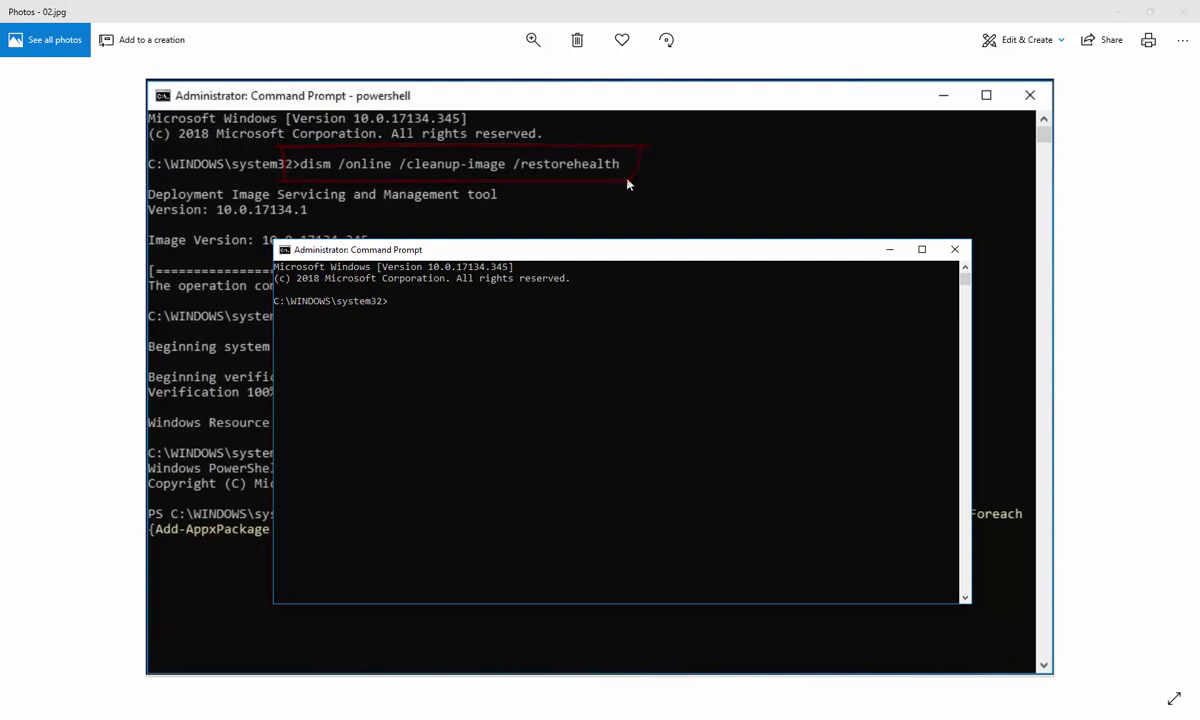
{"action": "left_click_drag", "start_coordinate": [590, 245], "coordinate": [590, 340]}
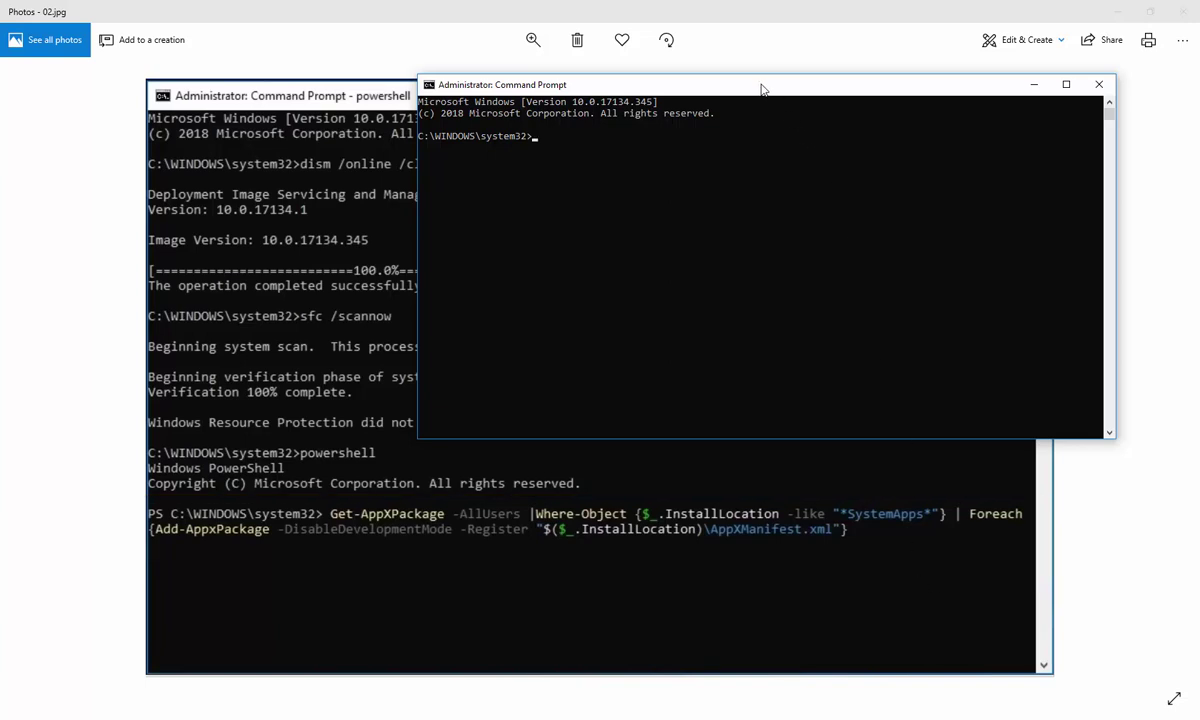
{"action": "left_click_drag", "start_coordinate": [758, 91], "coordinate": [699, 235]}
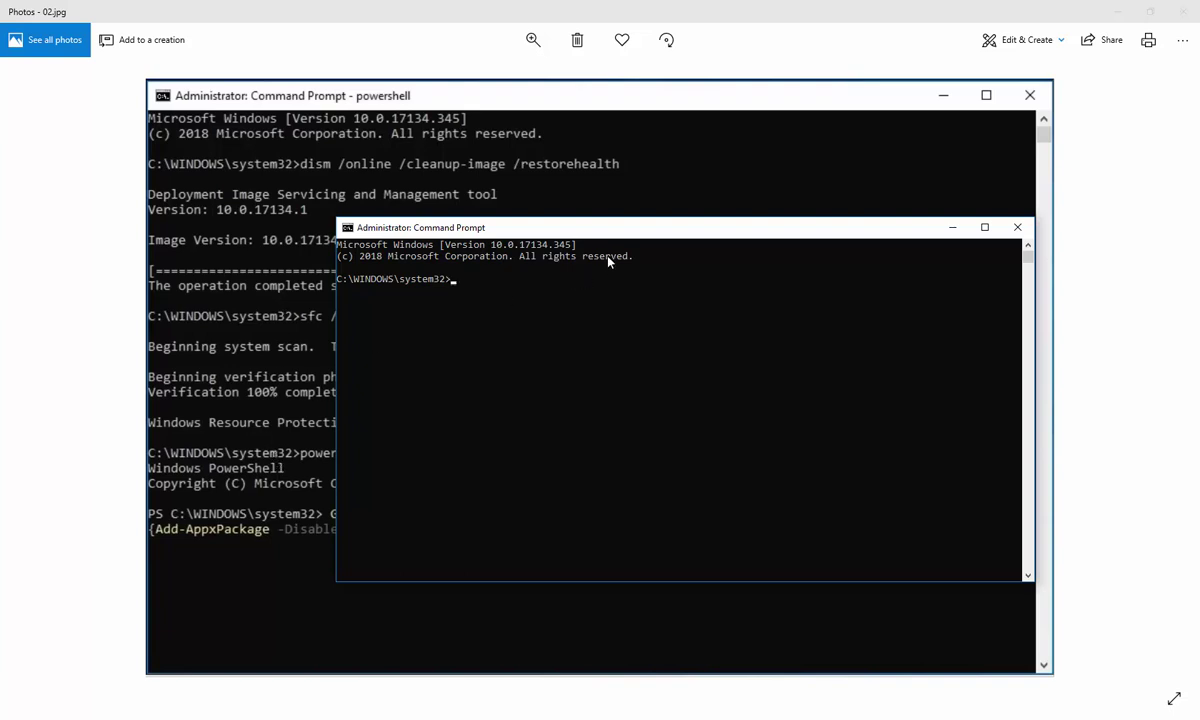
{"action": "left_click_drag", "start_coordinate": [609, 227], "coordinate": [485, 199]}
{"action": "key", "text": "super"}
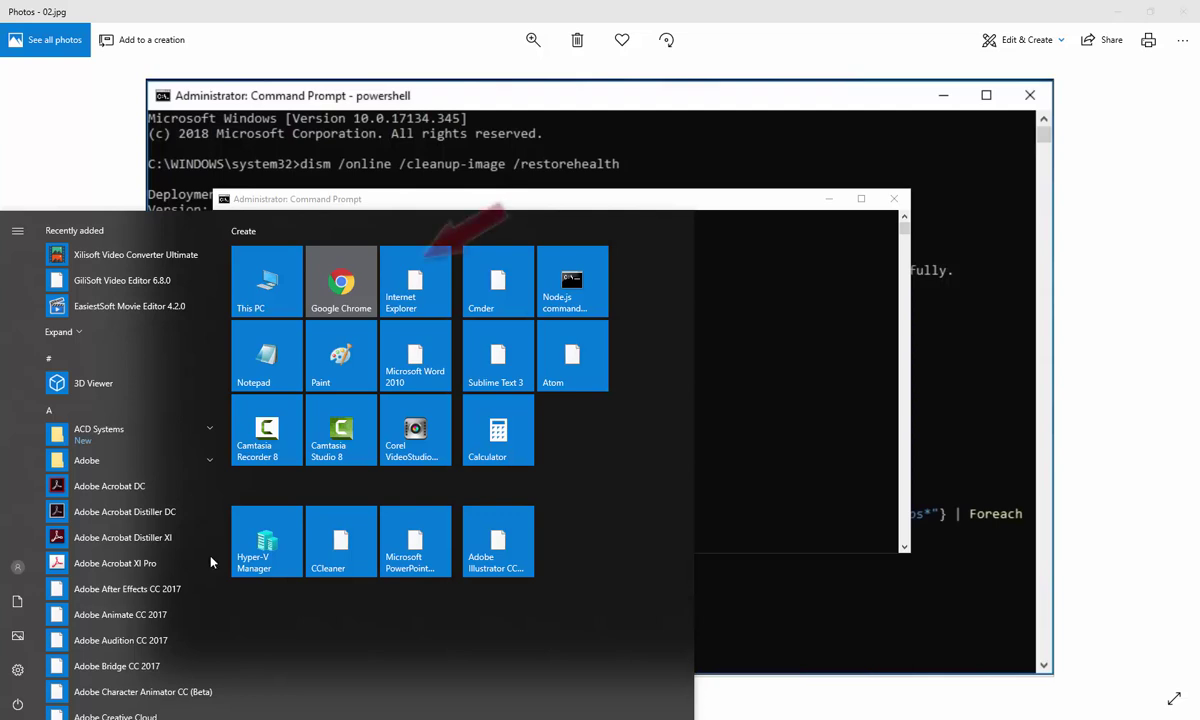
- Open the Internet Explorer tile's file location in the Windows Accessories folder
{"action": "right_click", "coordinate": [424, 287]}
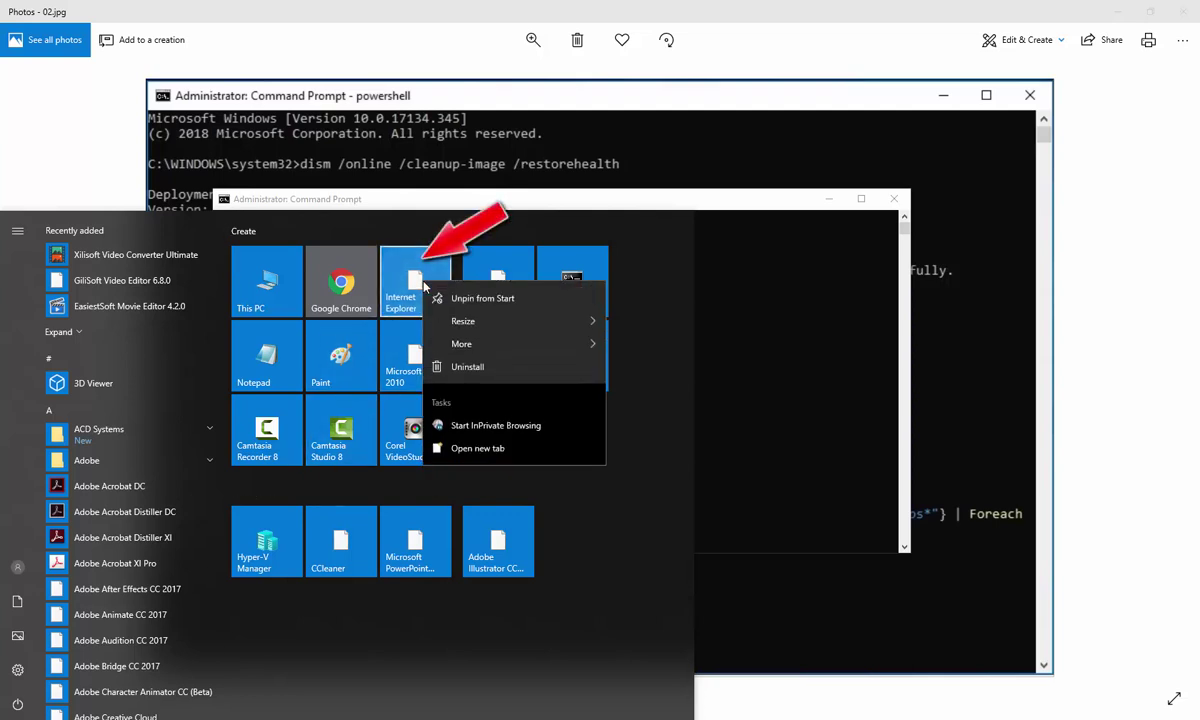
{"action": "mouse_move", "coordinate": [505, 344]}
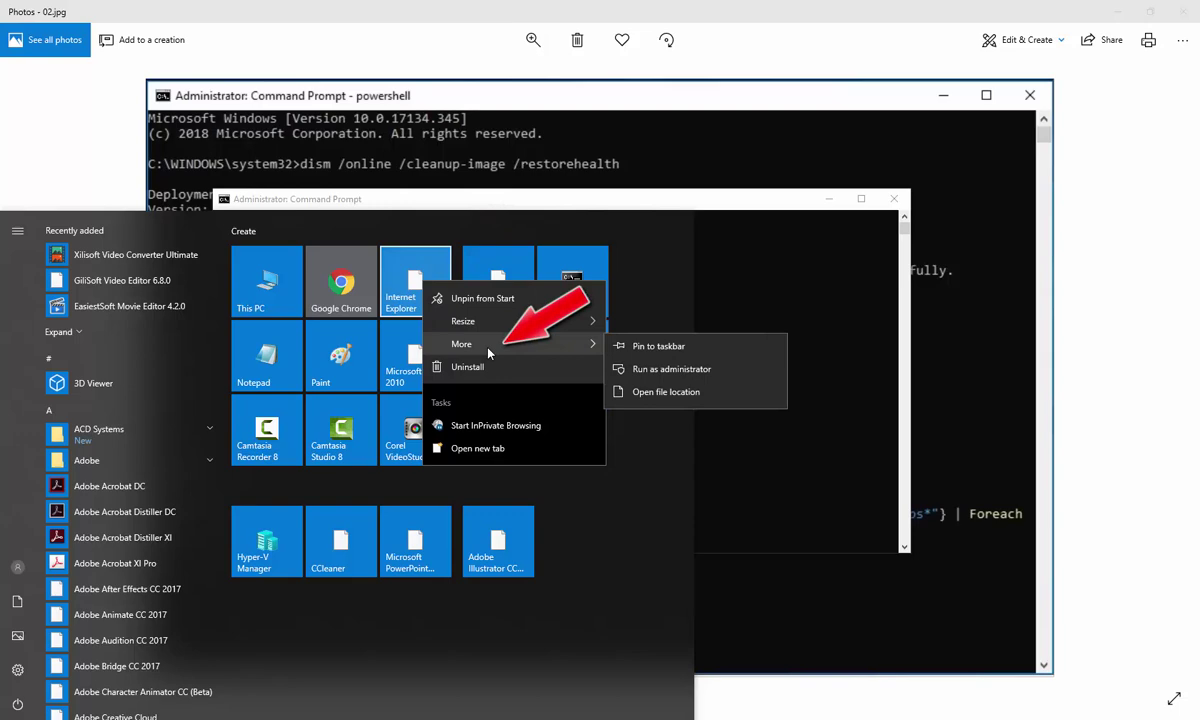
{"action": "left_click", "coordinate": [684, 402]}
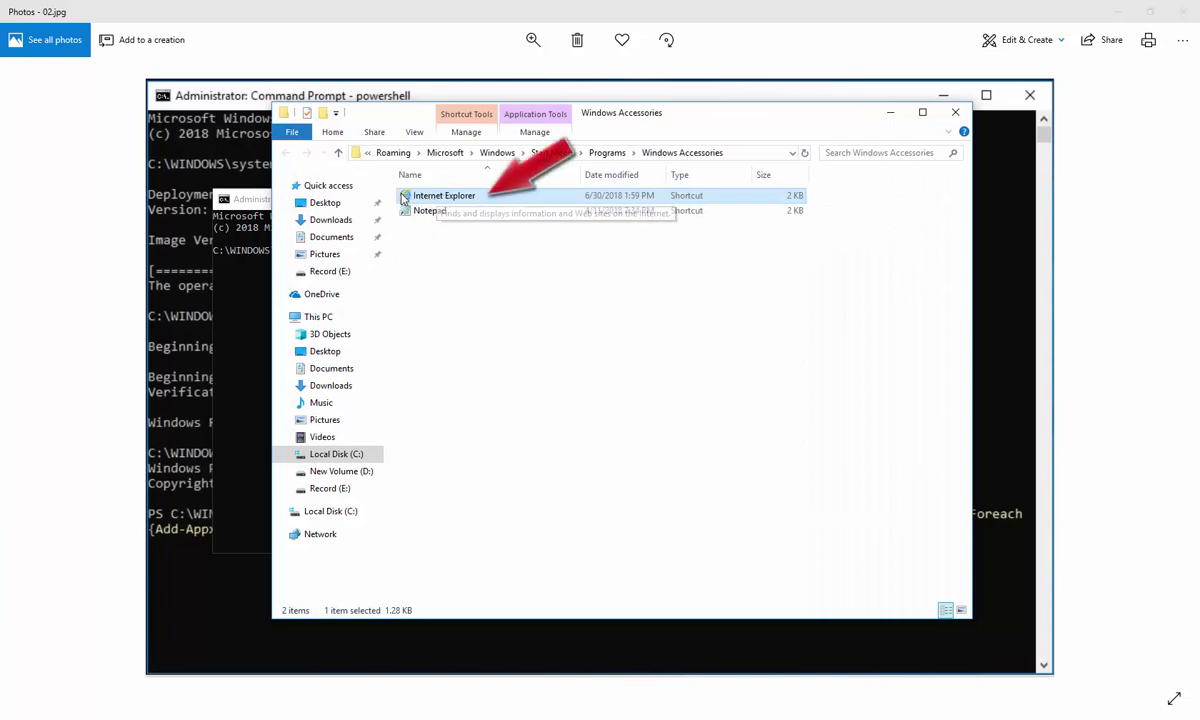
- Reapply the first icon to the Internet Explorer shortcut through its Properties and save it
{"action": "right_click", "coordinate": [424, 202]}
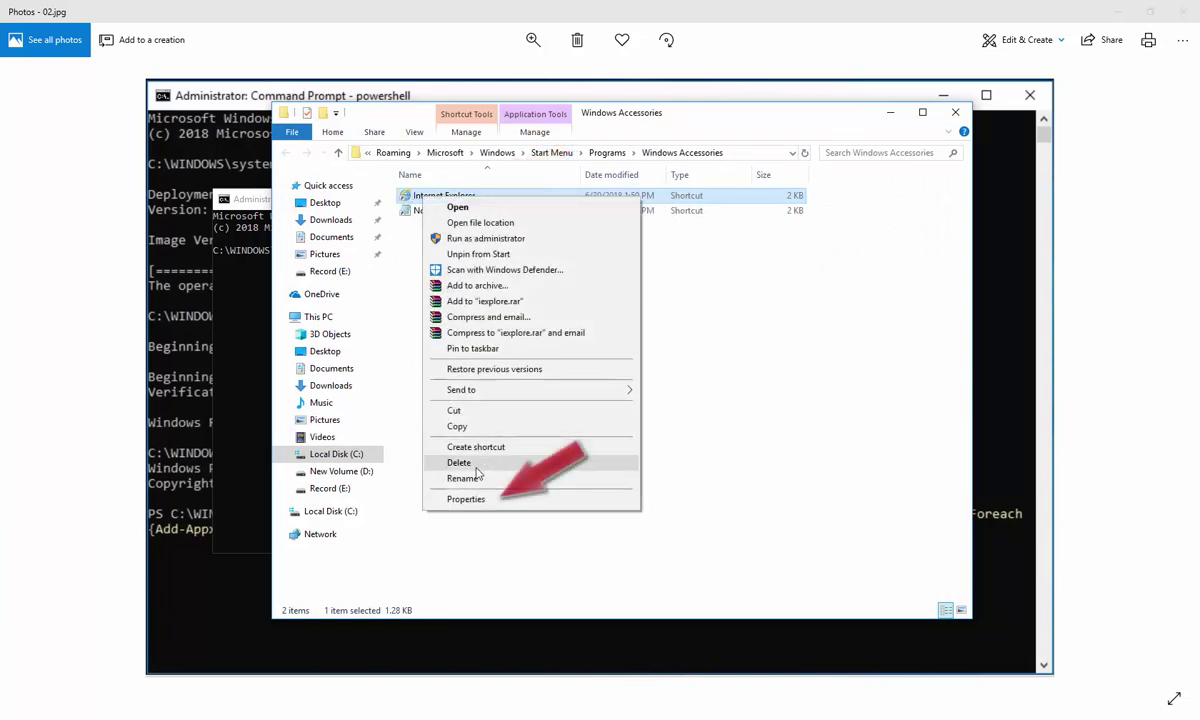
{"action": "left_click", "coordinate": [466, 500]}
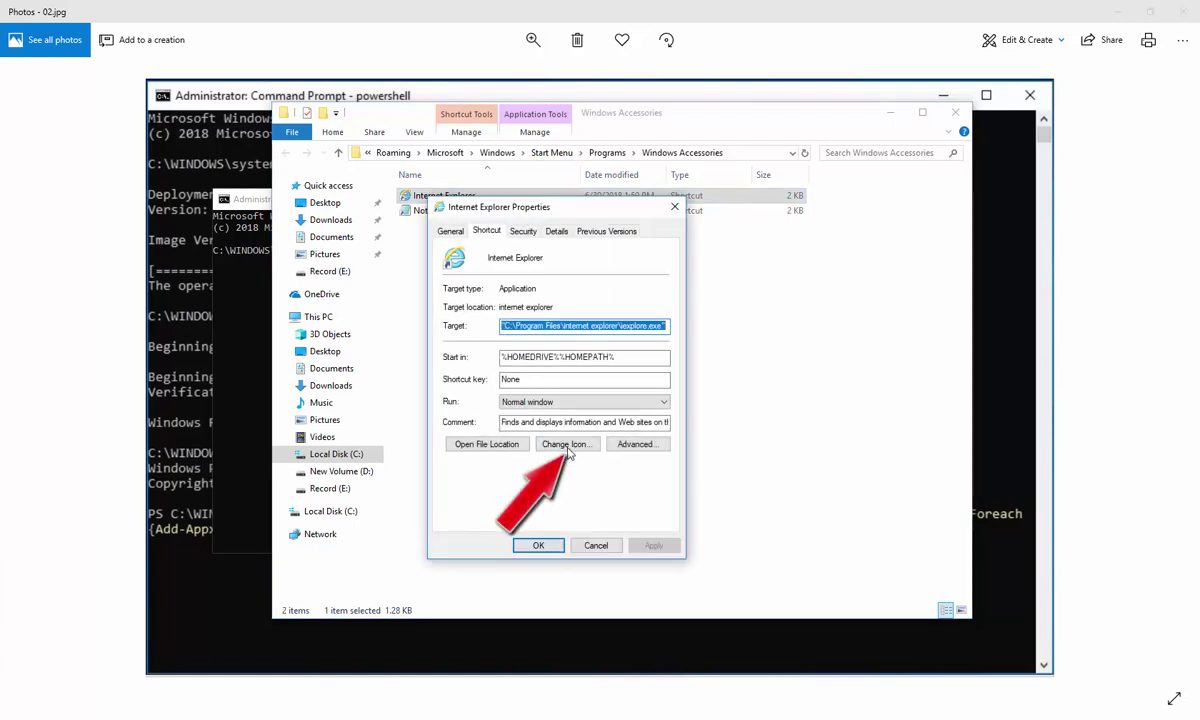
{"action": "left_click", "coordinate": [545, 444]}
{"action": "left_click", "coordinate": [498, 358]}
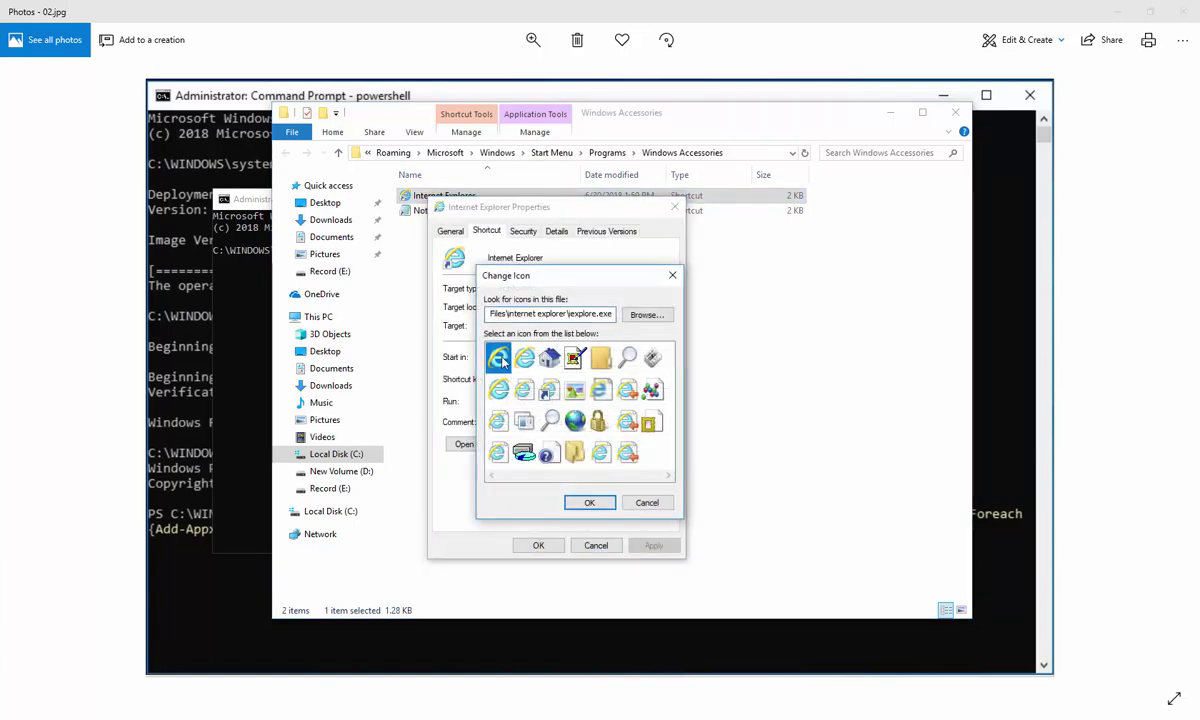
{"action": "left_click", "coordinate": [589, 502]}
{"action": "left_click", "coordinate": [658, 548]}
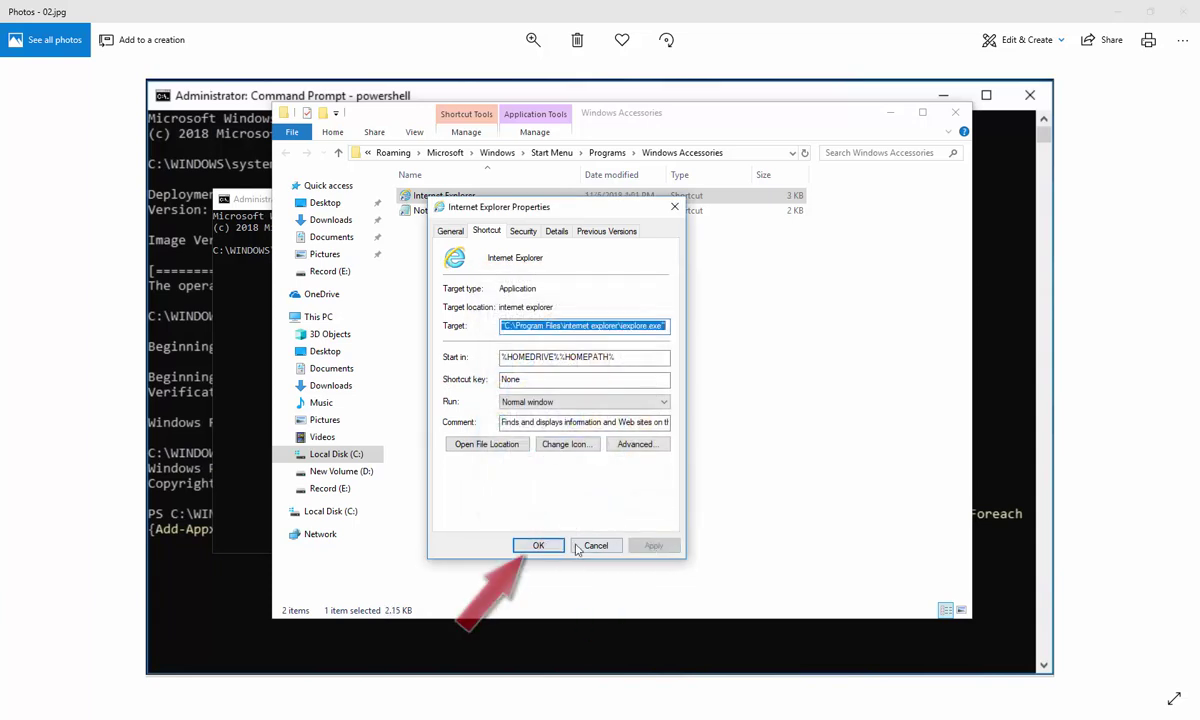
{"action": "left_click", "coordinate": [538, 545]}
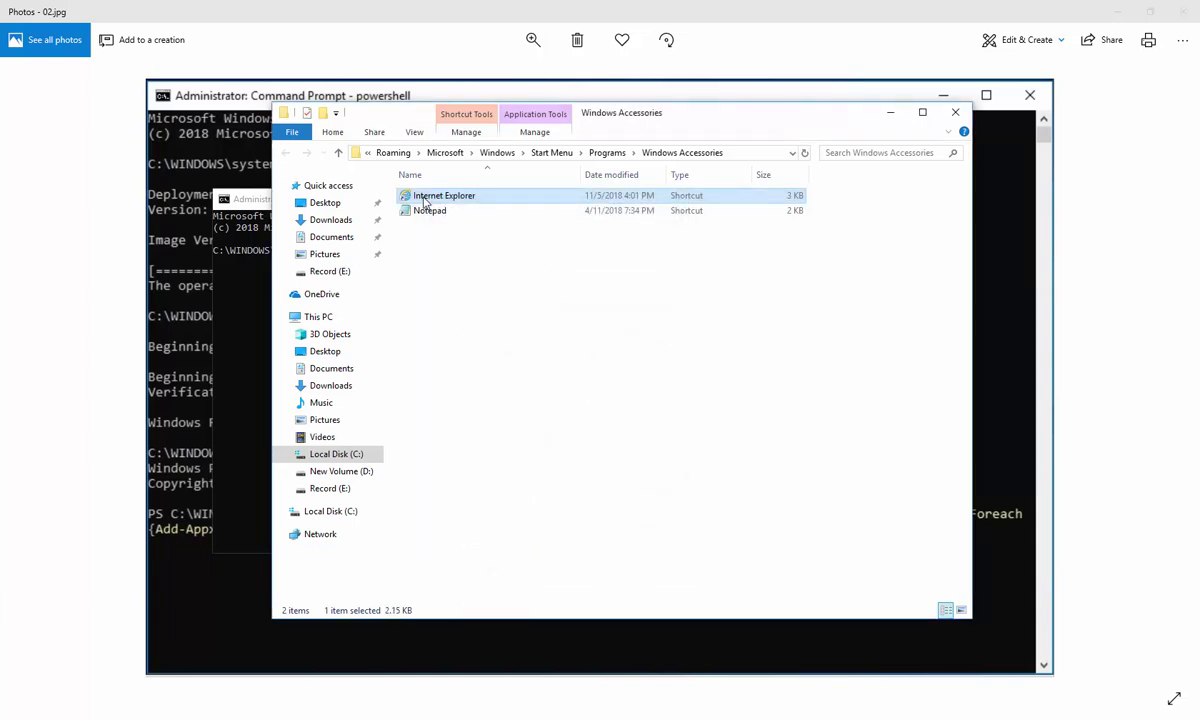
- Reapply the Internet Explorer icon a second time to confirm the change sticks
{"action": "right_click", "coordinate": [420, 195]}
{"action": "left_click", "coordinate": [487, 501]}
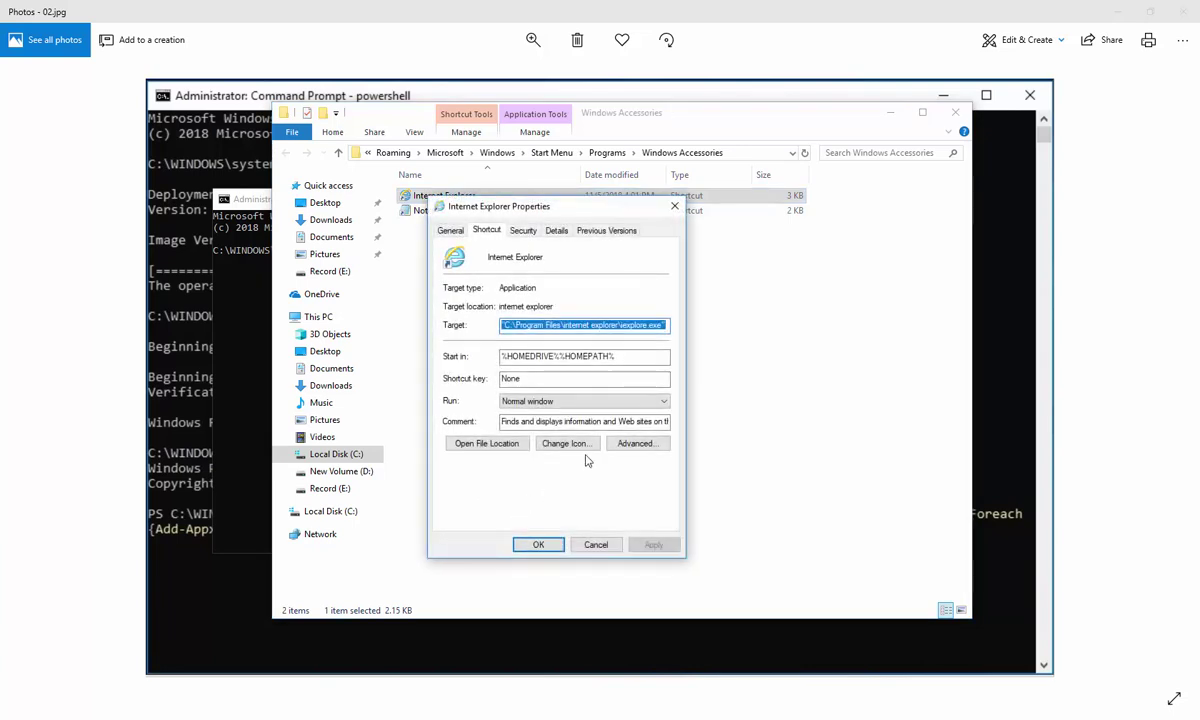
{"action": "left_click", "coordinate": [563, 442]}
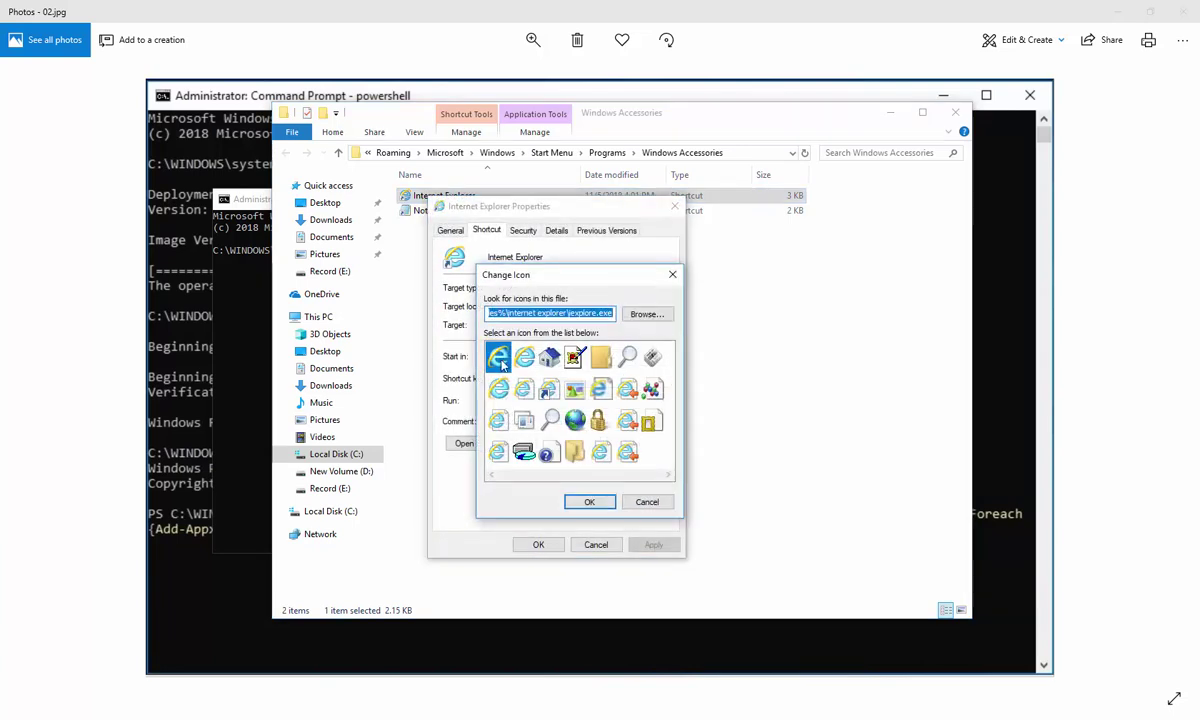
{"action": "left_click", "coordinate": [498, 357]}
{"action": "left_click", "coordinate": [589, 501]}
{"action": "left_click", "coordinate": [664, 547]}
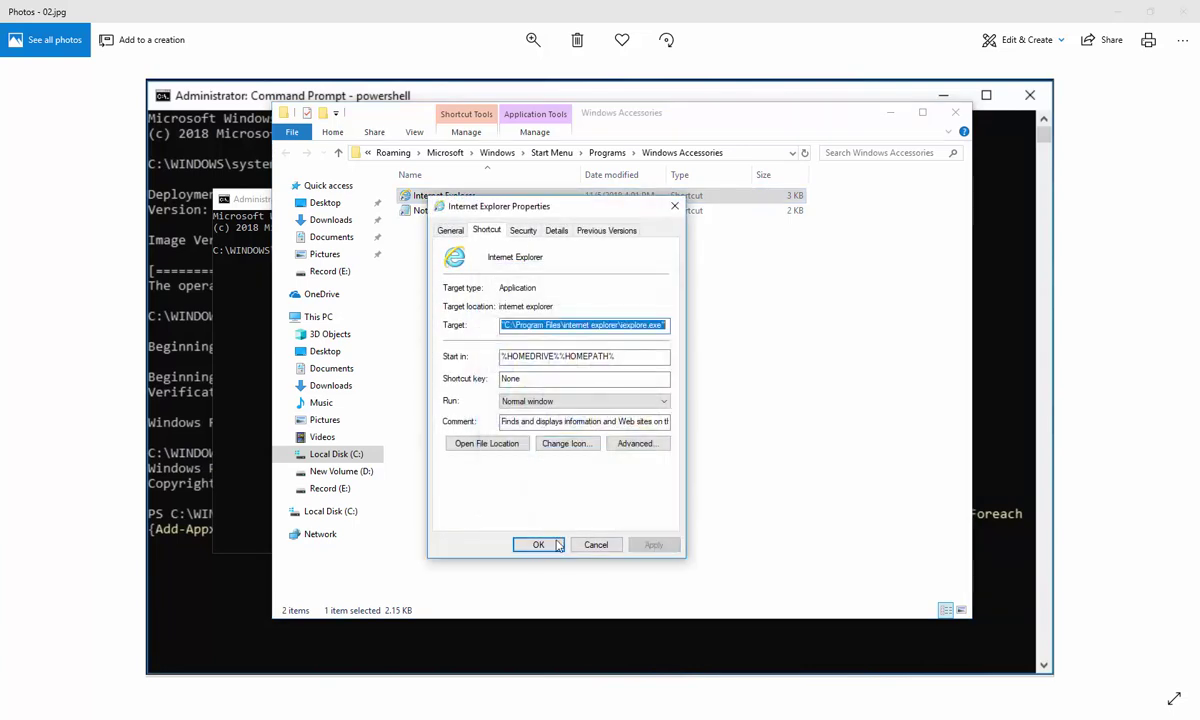
{"action": "left_click", "coordinate": [538, 544]}
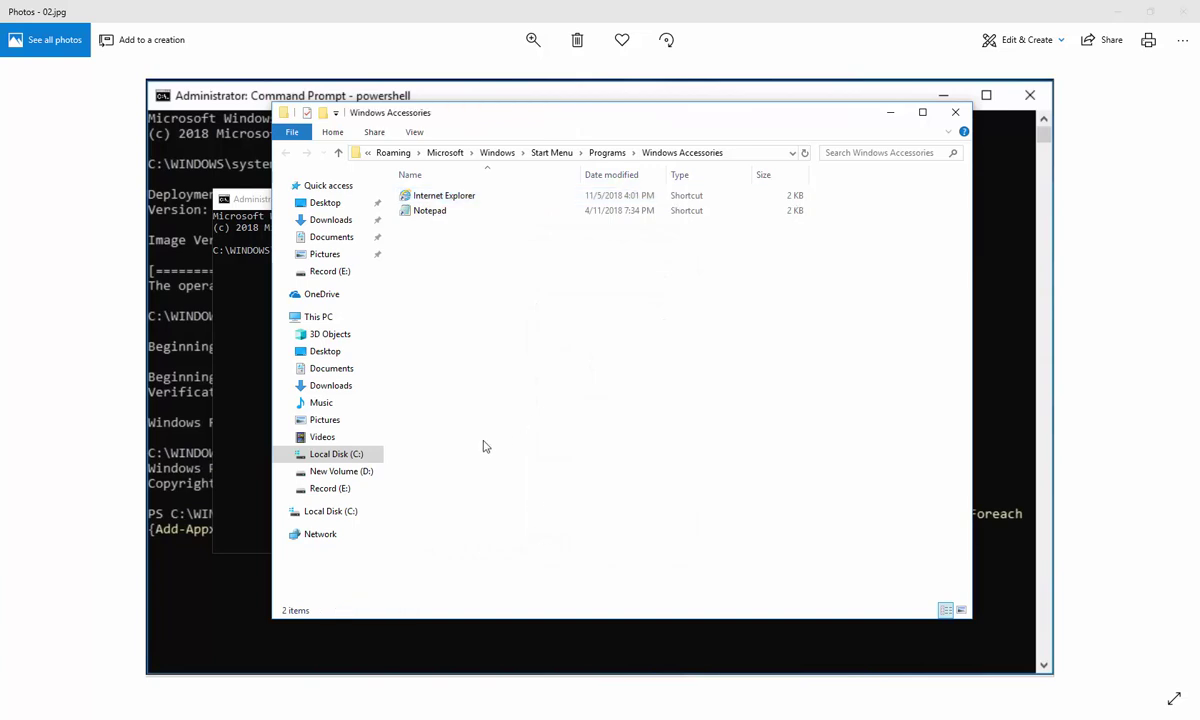
- Refresh the Windows Accessories folder and close the Photos screenshot
{"action": "right_click", "coordinate": [476, 438]}
{"action": "left_click", "coordinate": [502, 494]}
{"action": "left_click", "coordinate": [1116, 12]}
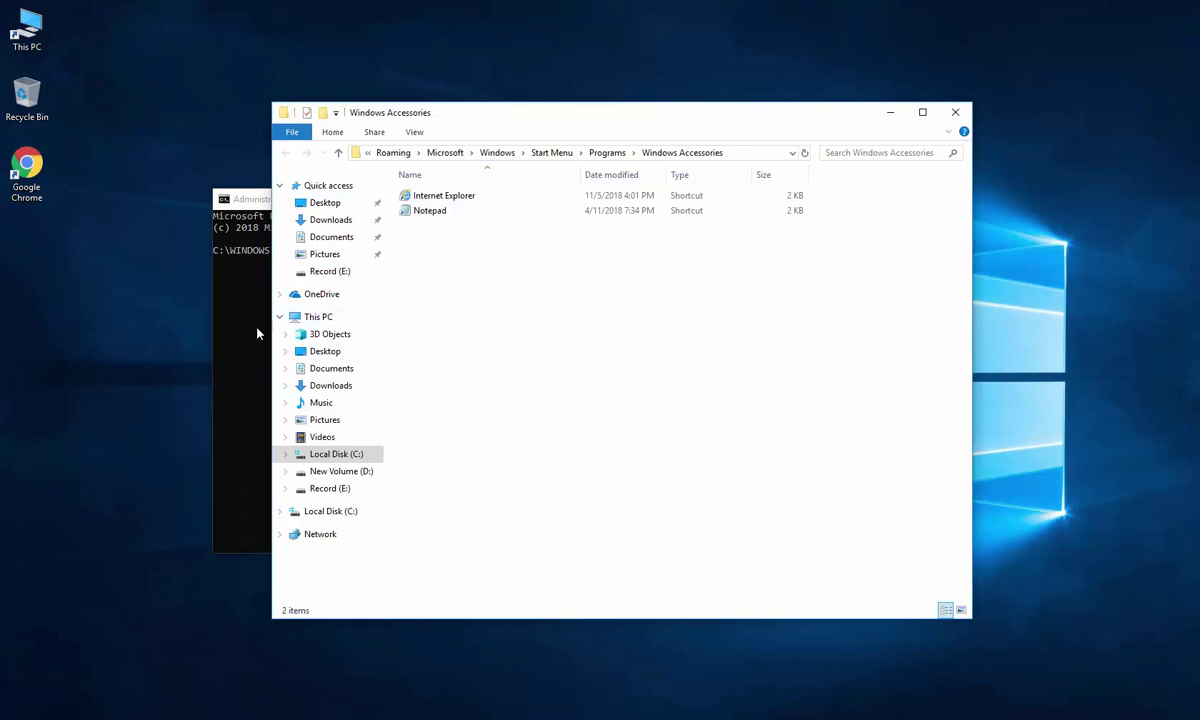
- Close Command Prompt, refresh the desktop, and check Start, moving on to the Atom tile
{"action": "left_click", "coordinate": [257, 333]}
{"action": "left_click", "coordinate": [835, 195]}
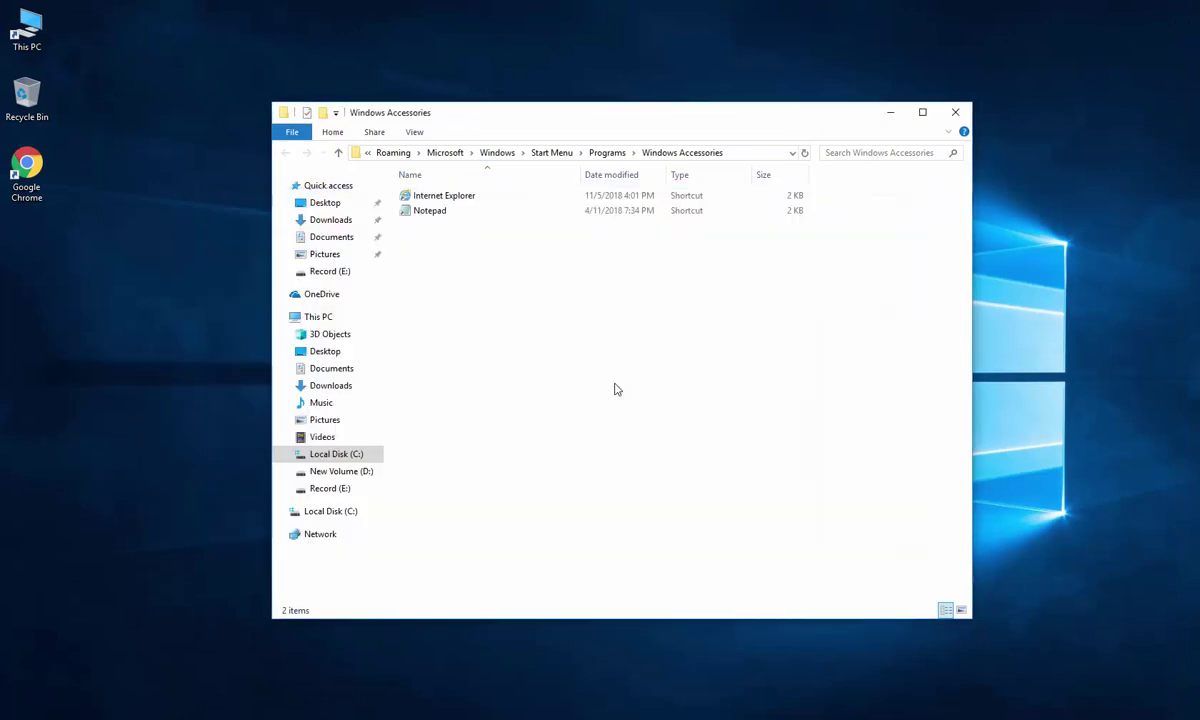
{"action": "right_click", "coordinate": [180, 371]}
{"action": "left_click", "coordinate": [202, 405]}
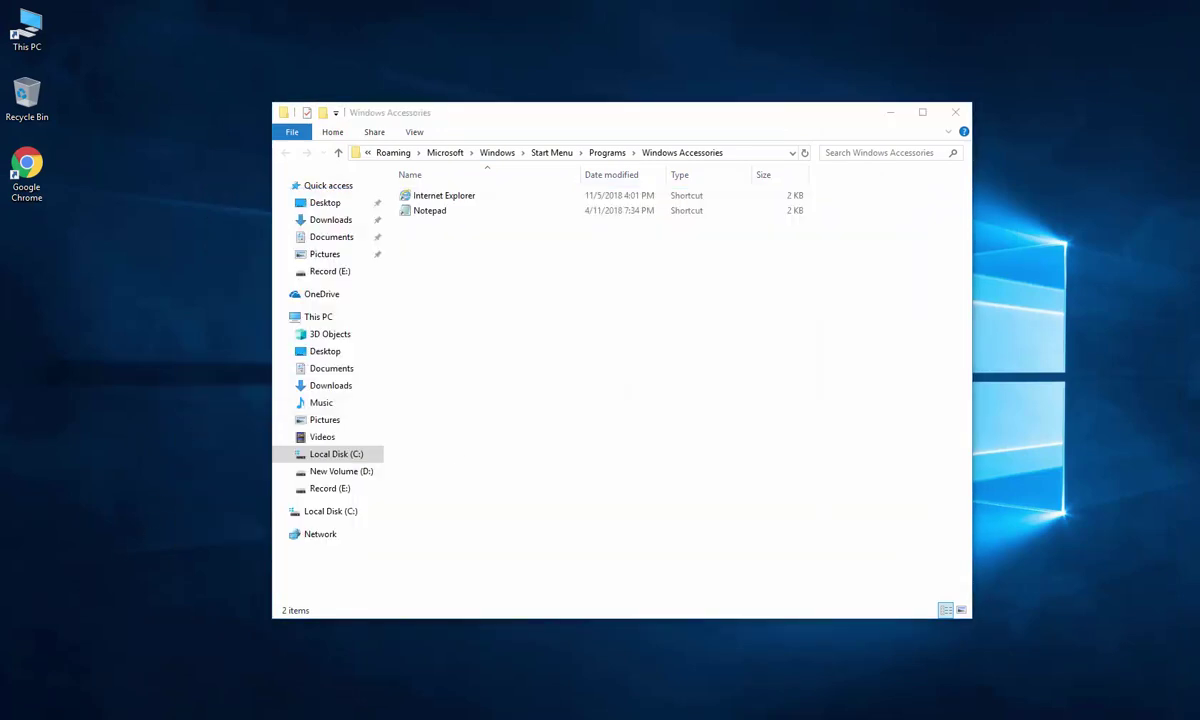
{"action": "key", "text": "super"}
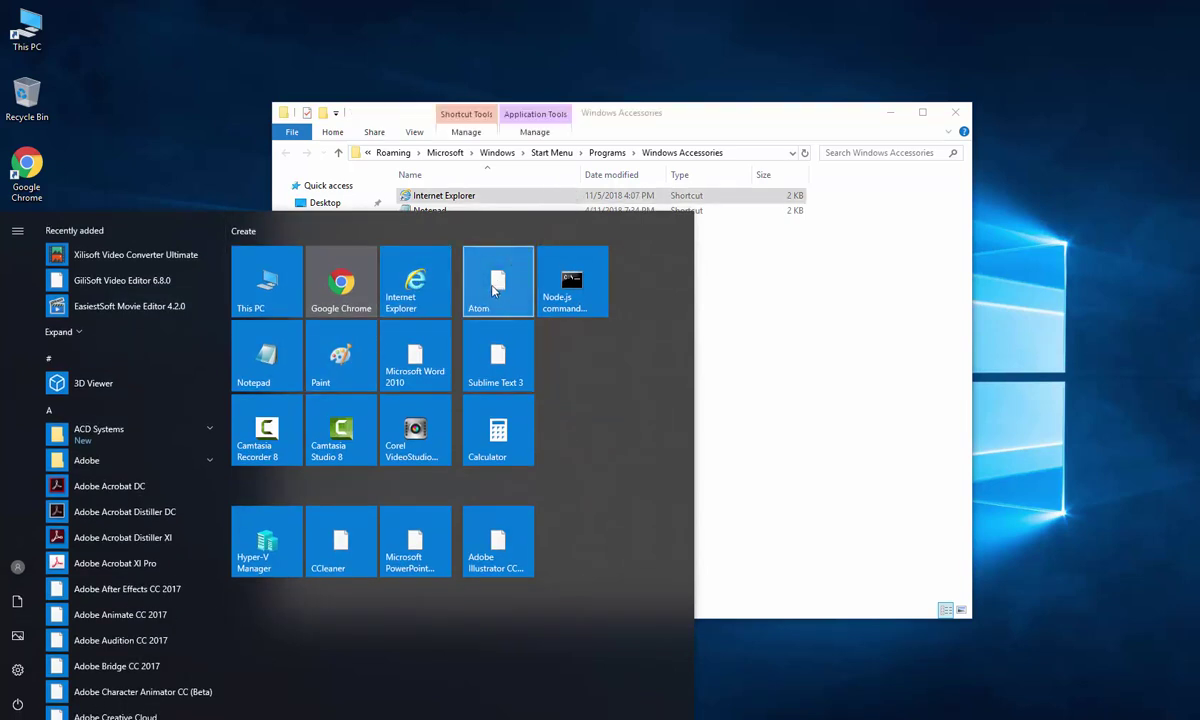
{"action": "right_click", "coordinate": [493, 288]}
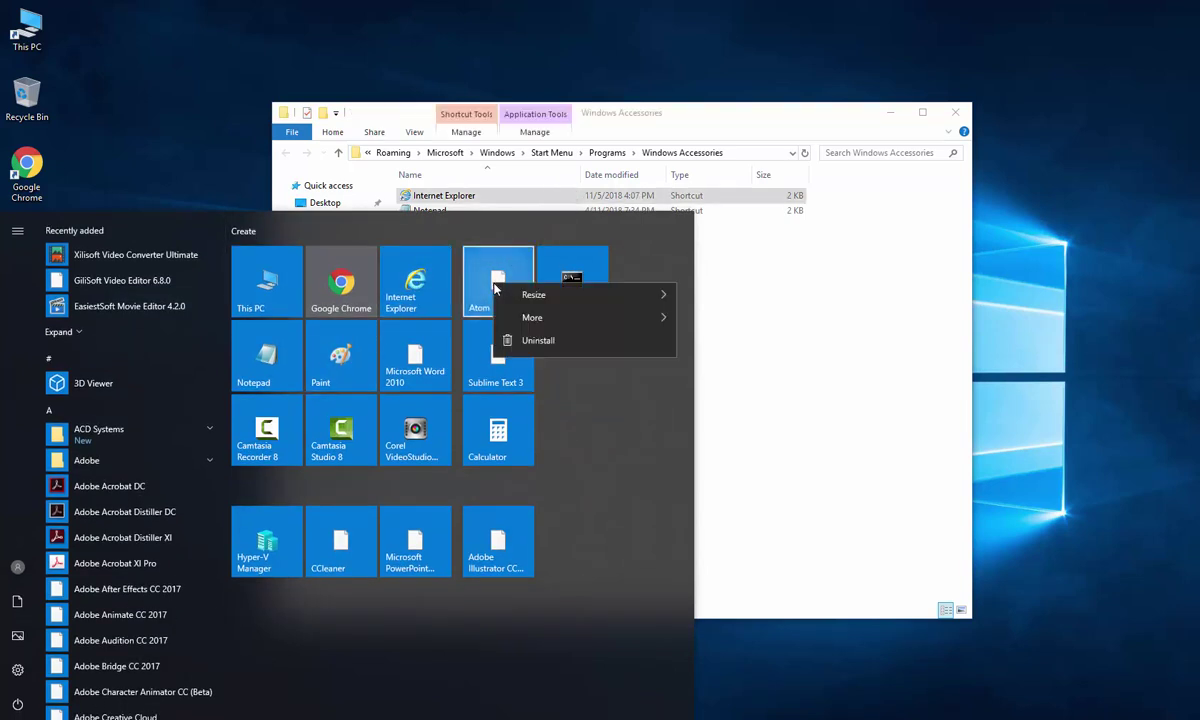
- Open the Atom shortcut's GitHub, Inc folder and reapply its atom.exe icon
{"action": "mouse_move", "coordinate": [550, 345]}
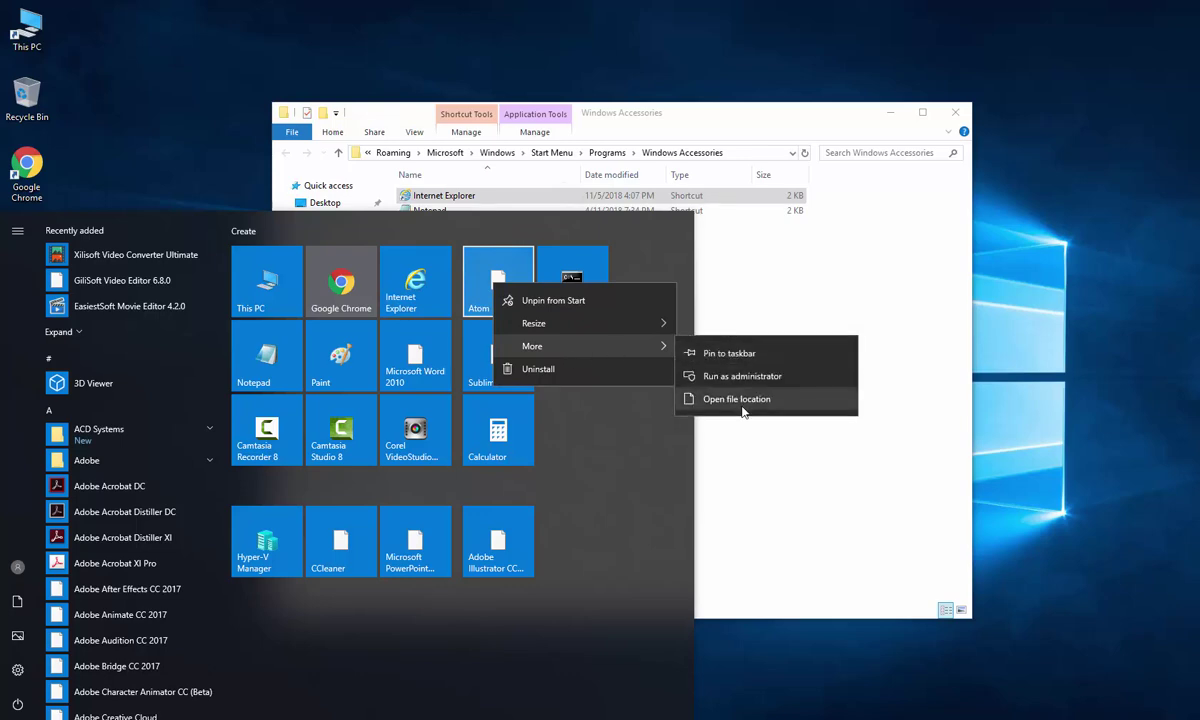
{"action": "left_click", "coordinate": [740, 399]}
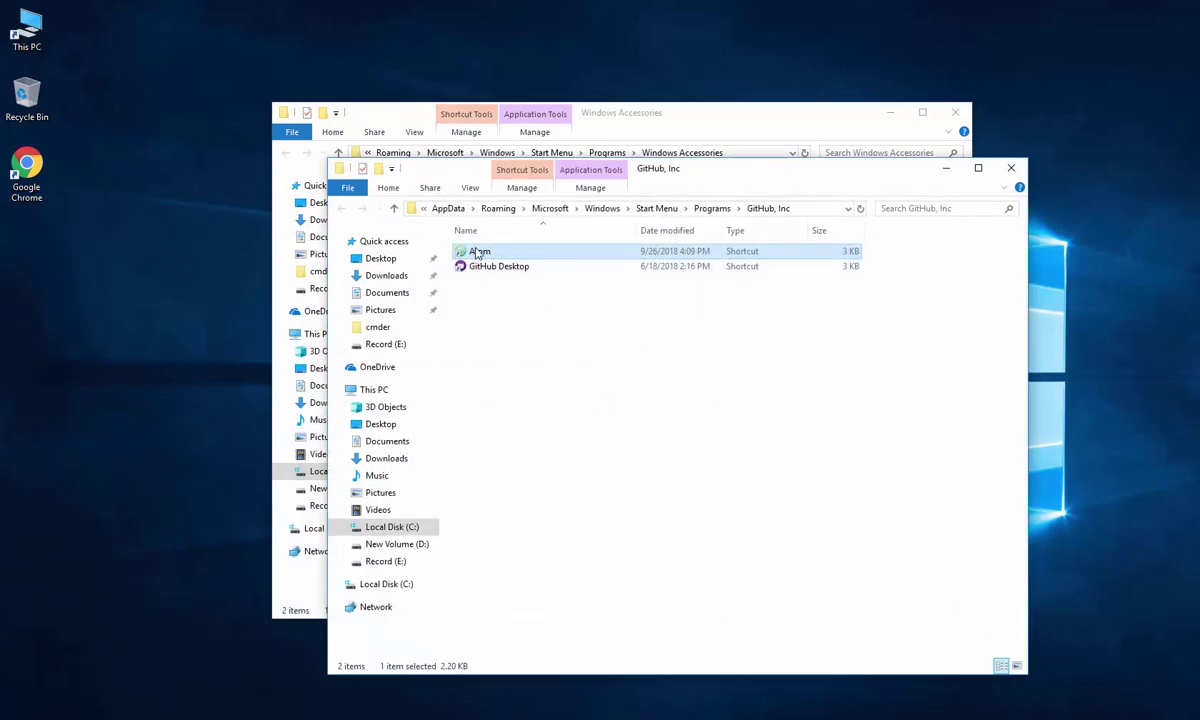
{"action": "right_click", "coordinate": [481, 255]}
{"action": "left_click", "coordinate": [528, 579]}
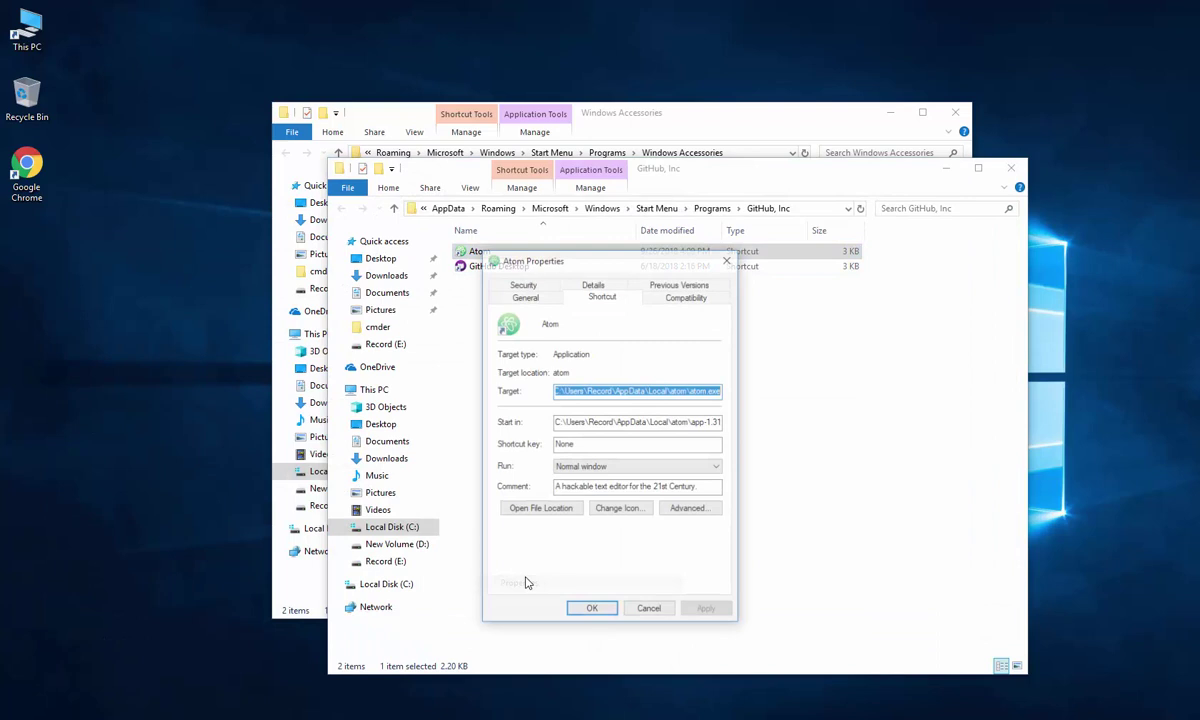
{"action": "left_click", "coordinate": [614, 510]}
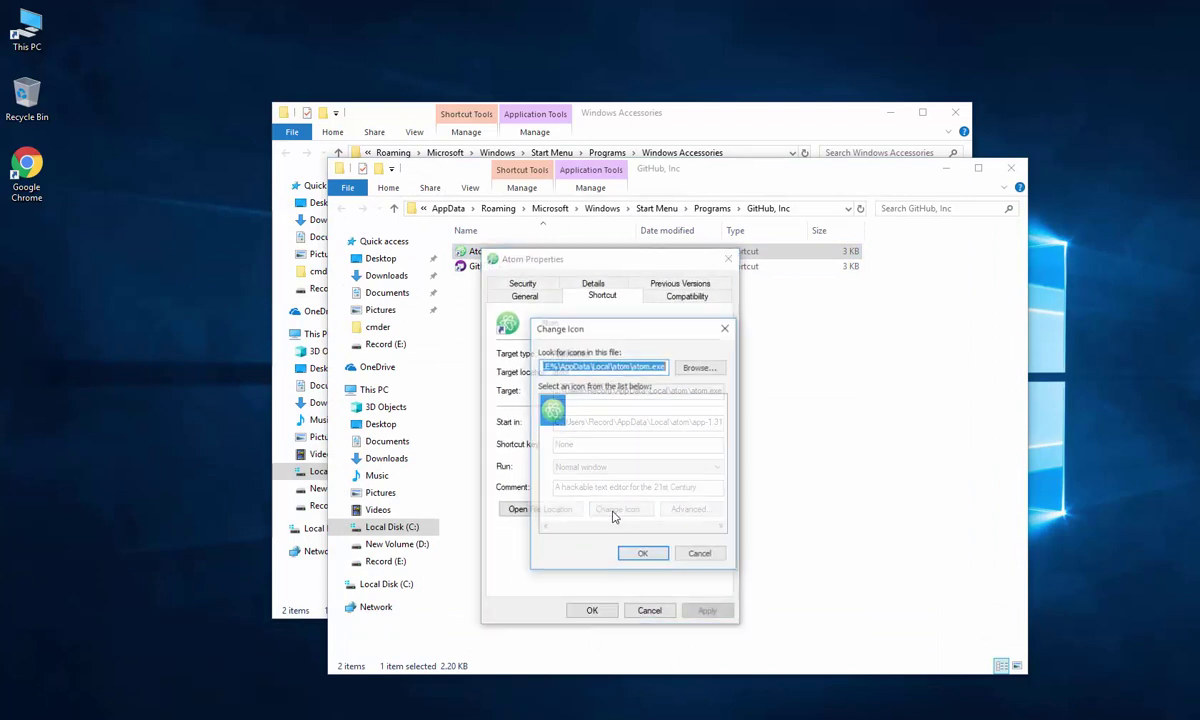
{"action": "left_click", "coordinate": [659, 556]}
{"action": "left_click", "coordinate": [707, 610]}
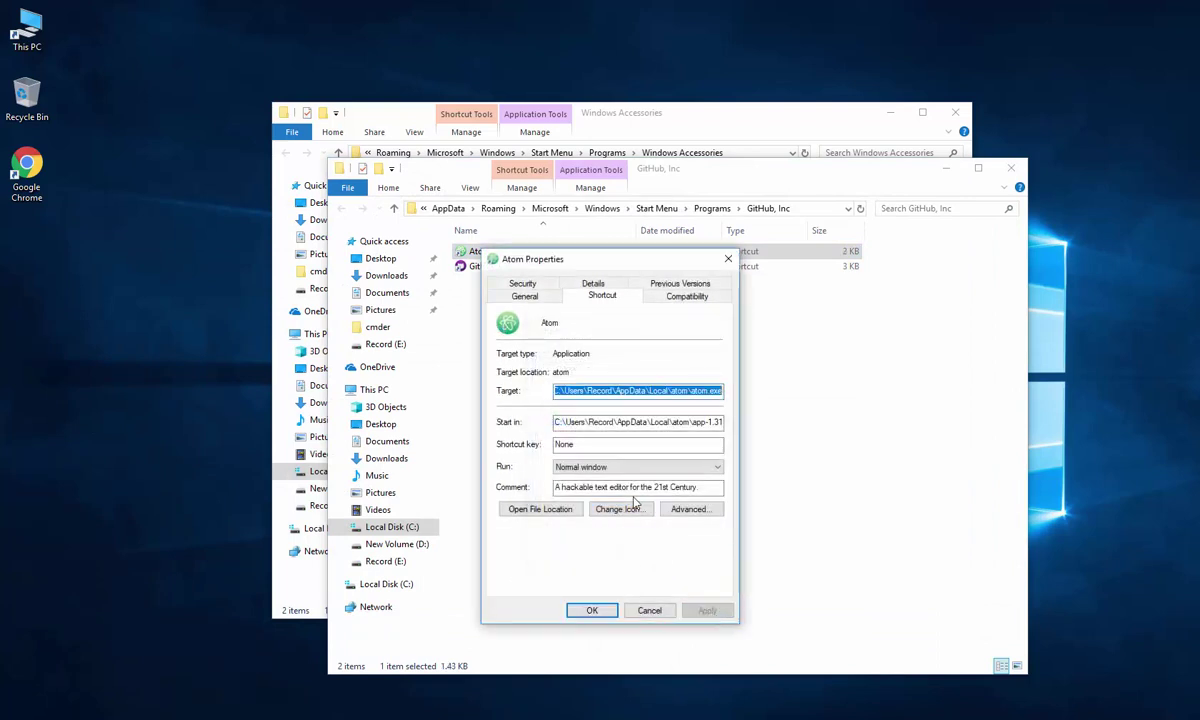
{"action": "left_click", "coordinate": [577, 611]}
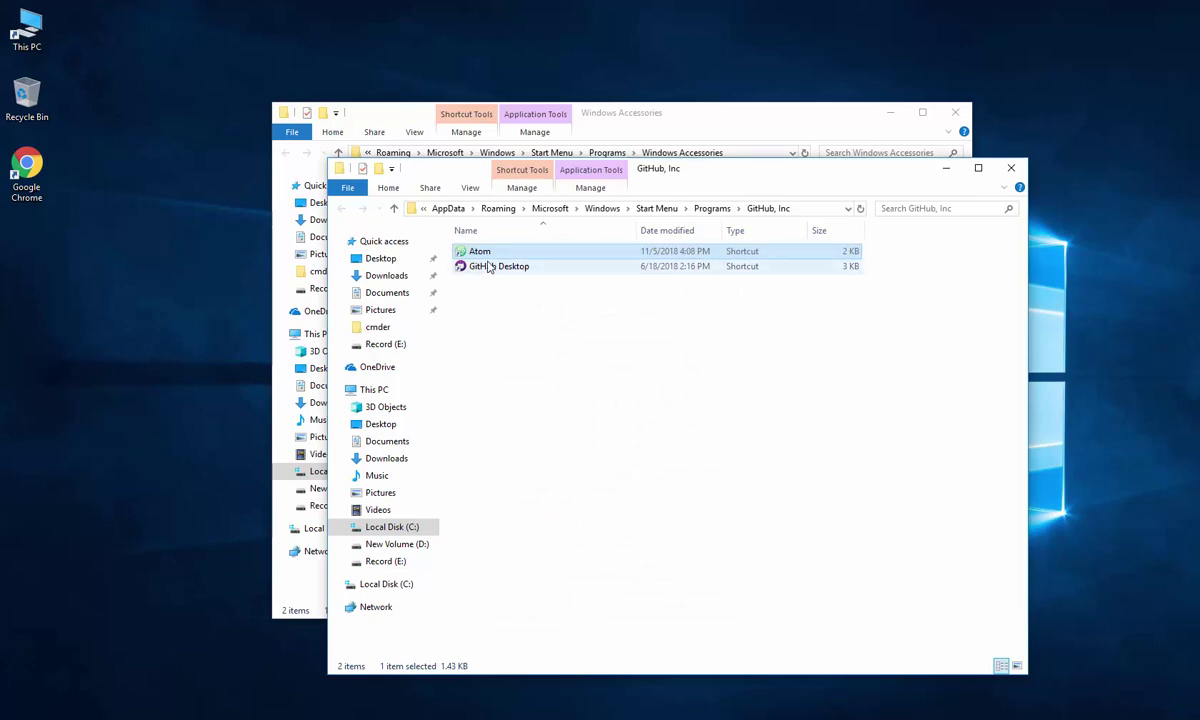
{"action": "key", "text": "super"}
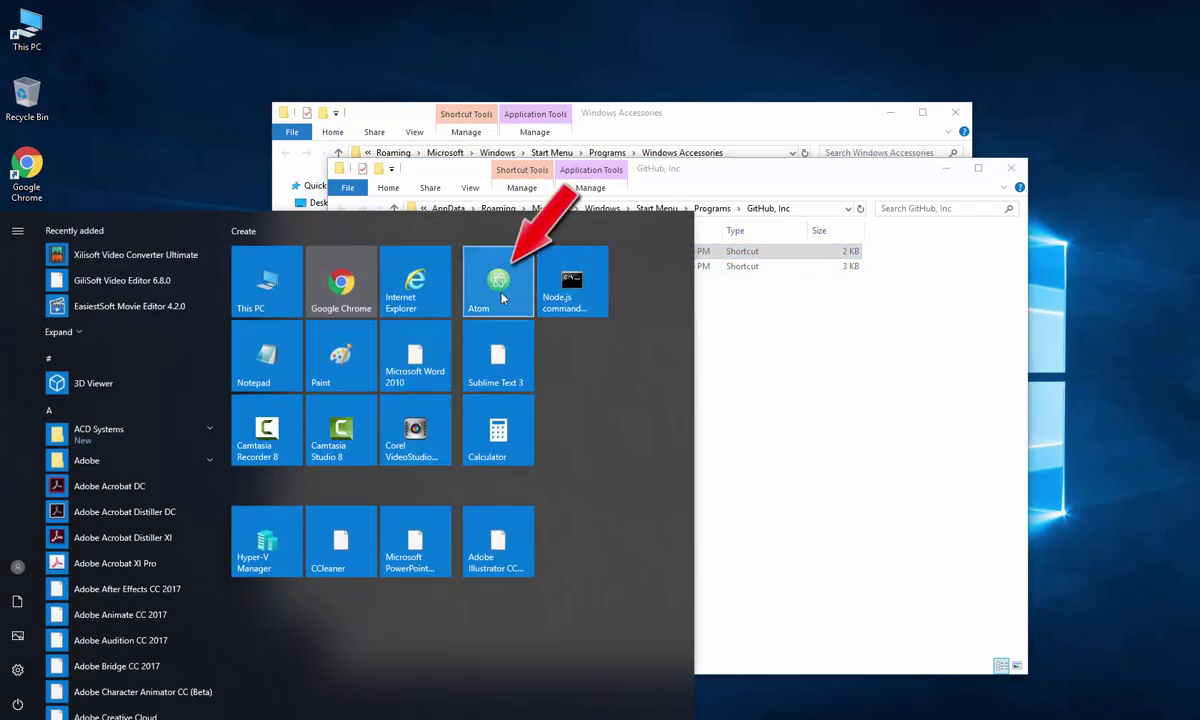
- Open the Word 2010 tile's file location, then bring up GiliSoft Video Editor's options in Start
{"action": "right_click", "coordinate": [420, 350]}
{"action": "mouse_move", "coordinate": [560, 411]}
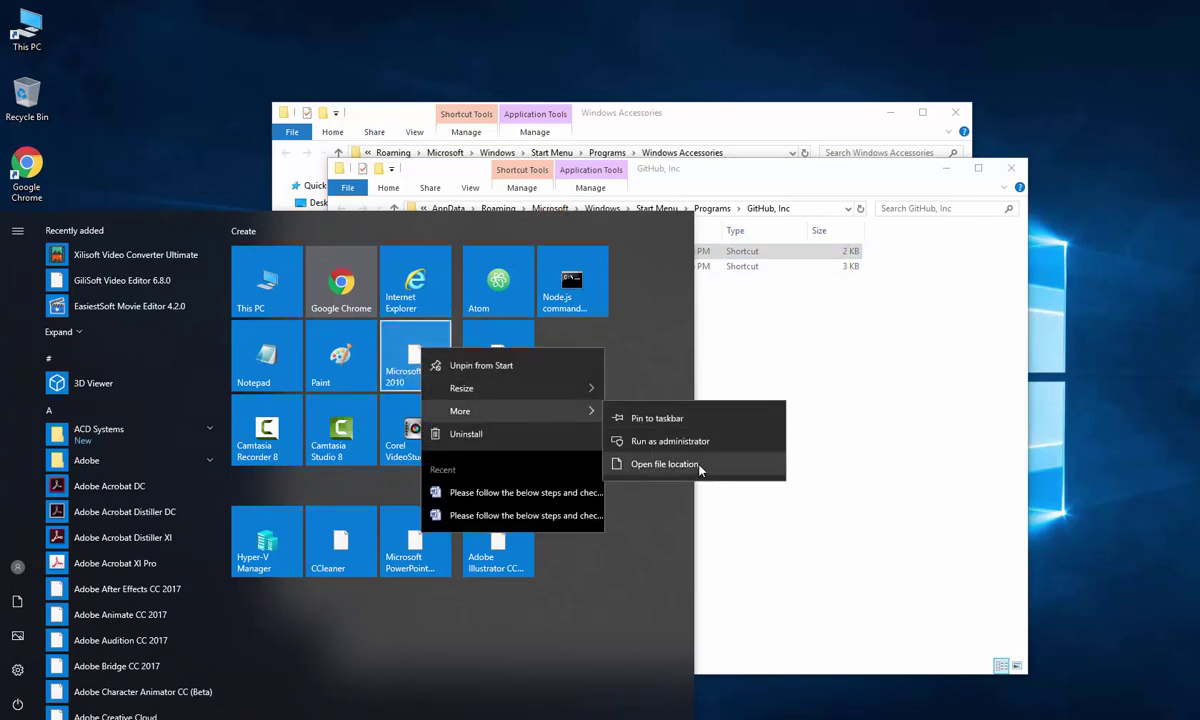
{"action": "left_click", "coordinate": [665, 464]}
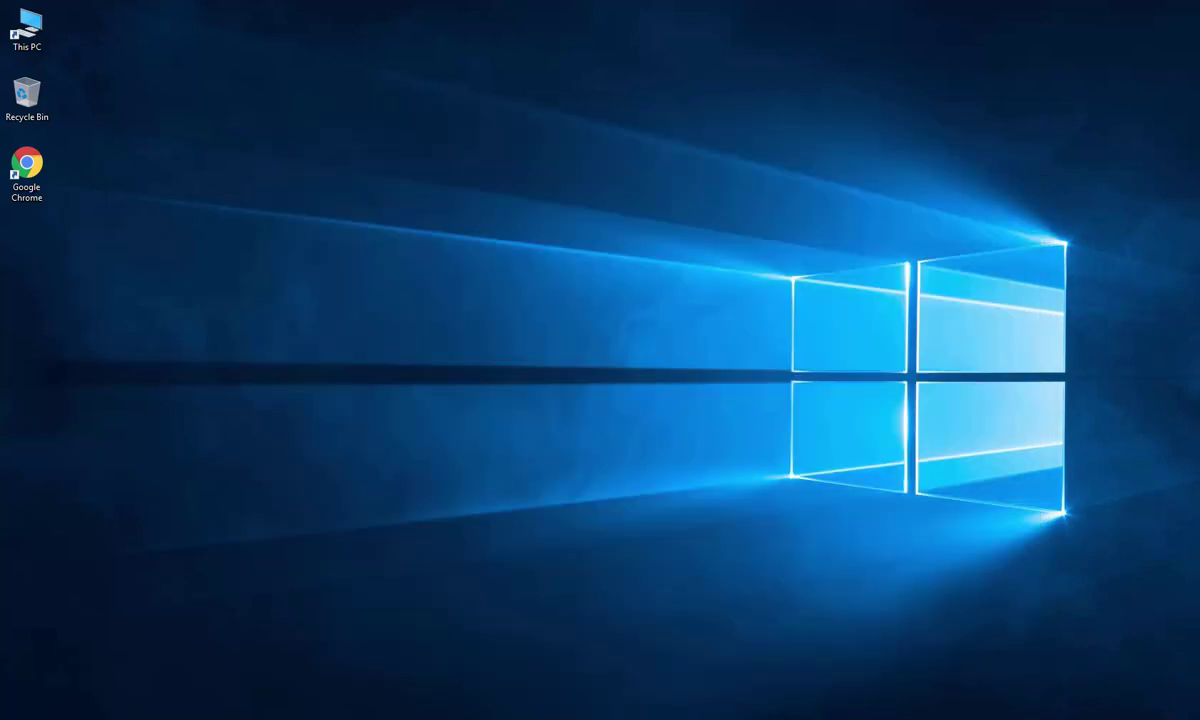
{"action": "key", "text": "super"}
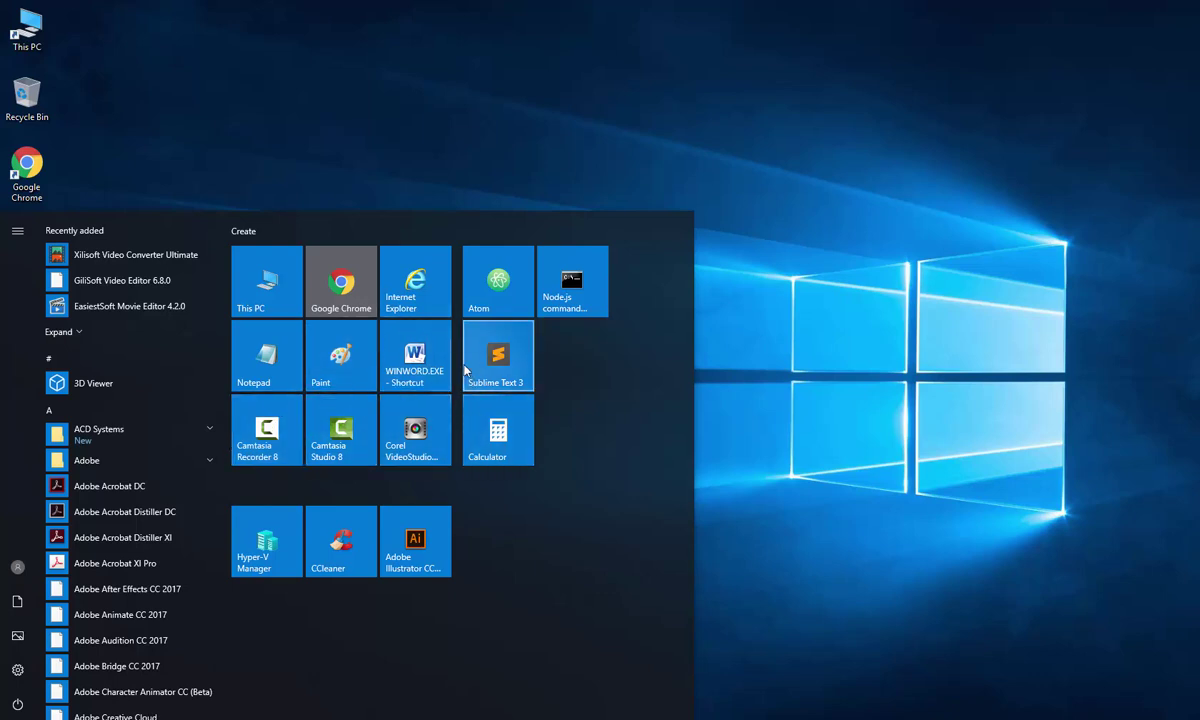
{"action": "right_click", "coordinate": [102, 281]}
{"action": "mouse_move", "coordinate": [187, 320]}
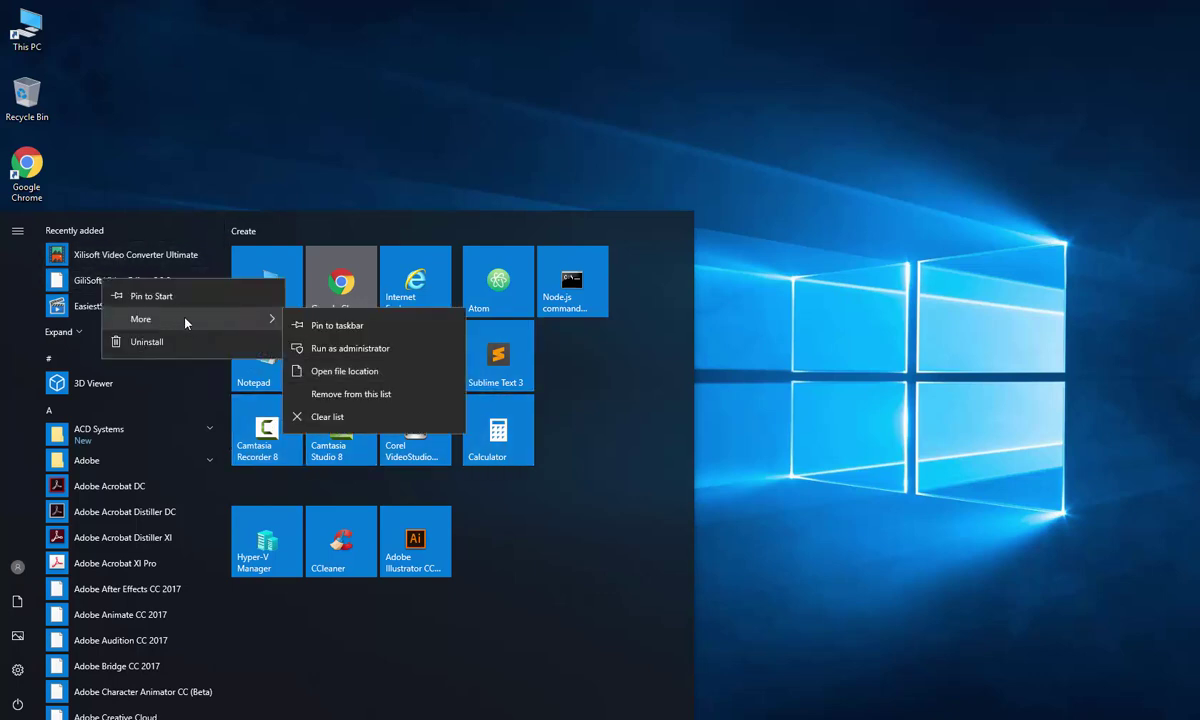
- Open the GiliSoft Video Editor 6.8.0 folder and reapply its videoeditor.exe icon with administrator permission
{"action": "left_click", "coordinate": [365, 372]}
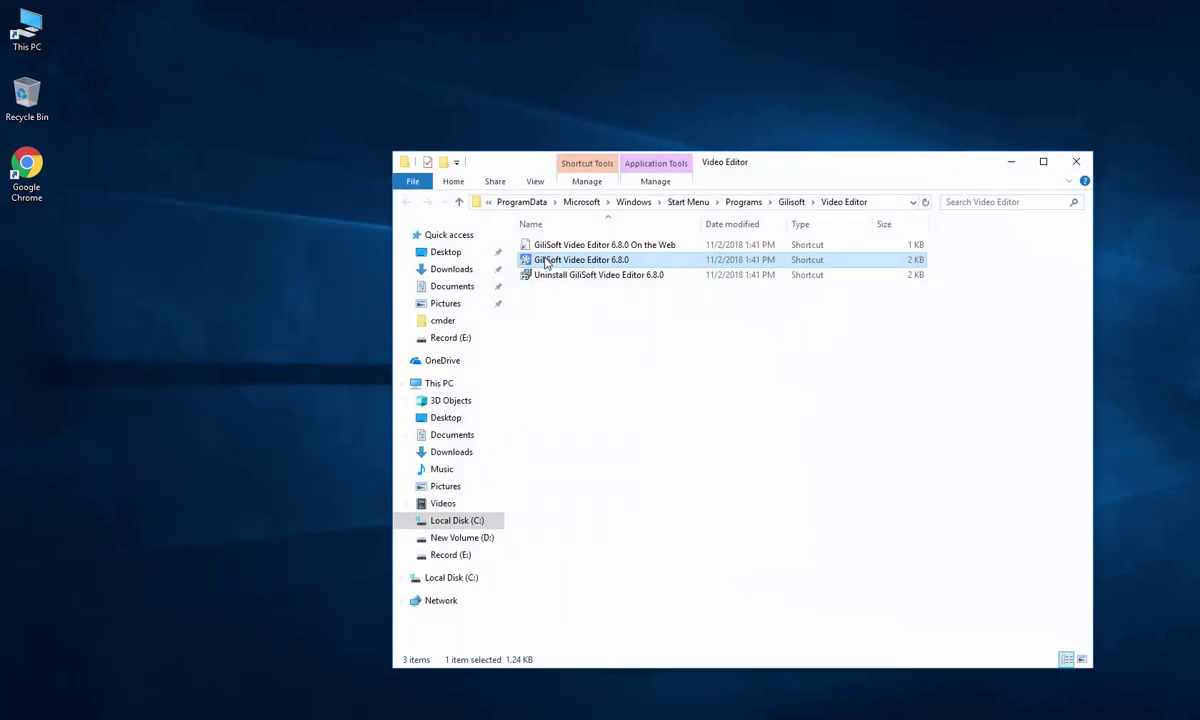
{"action": "right_click", "coordinate": [546, 262]}
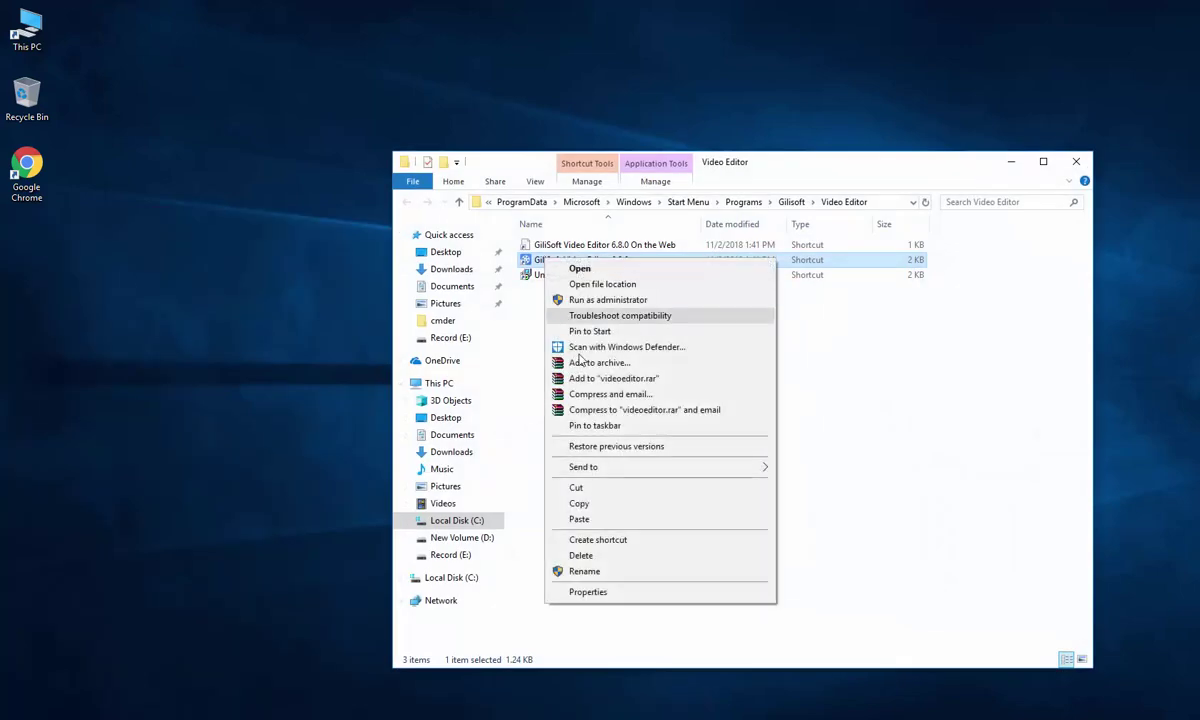
{"action": "left_click", "coordinate": [596, 594]}
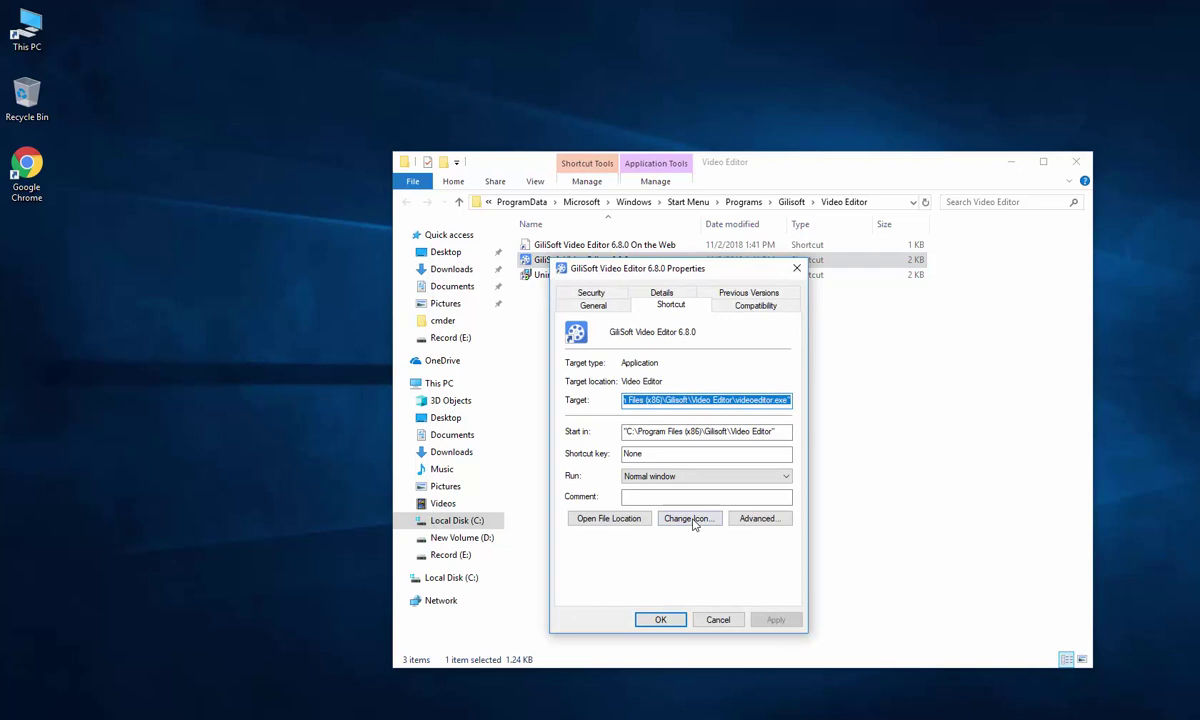
{"action": "left_click", "coordinate": [688, 518]}
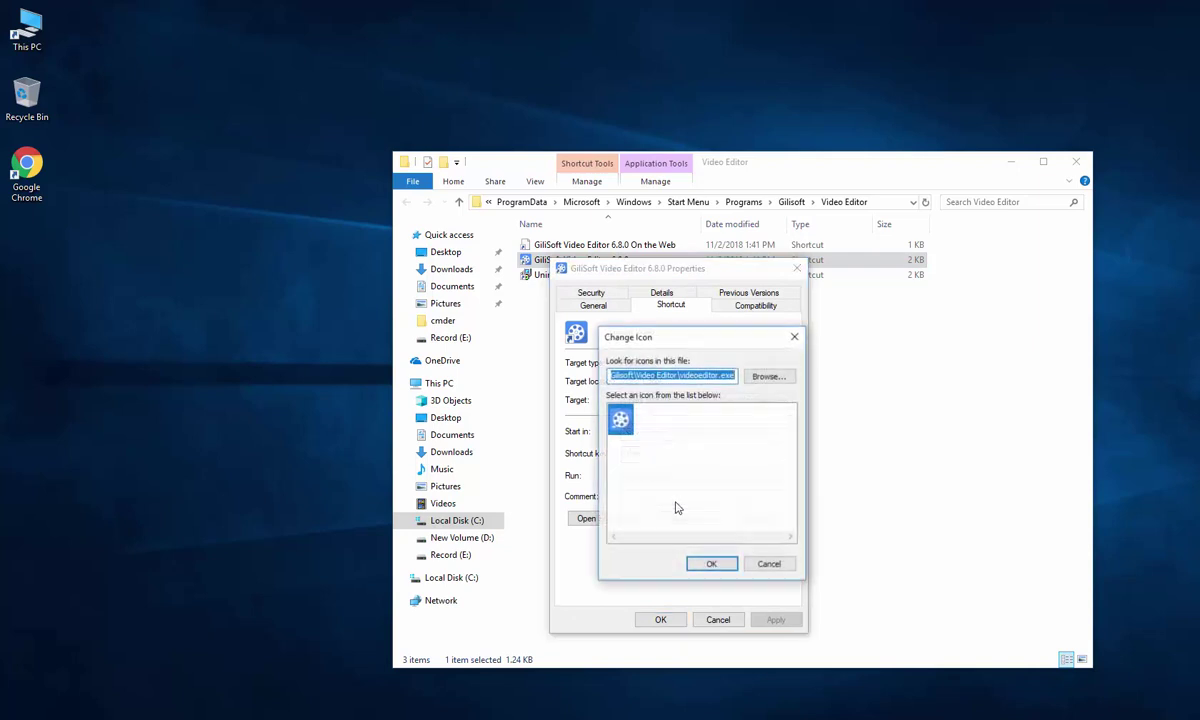
{"action": "left_click", "coordinate": [707, 566]}
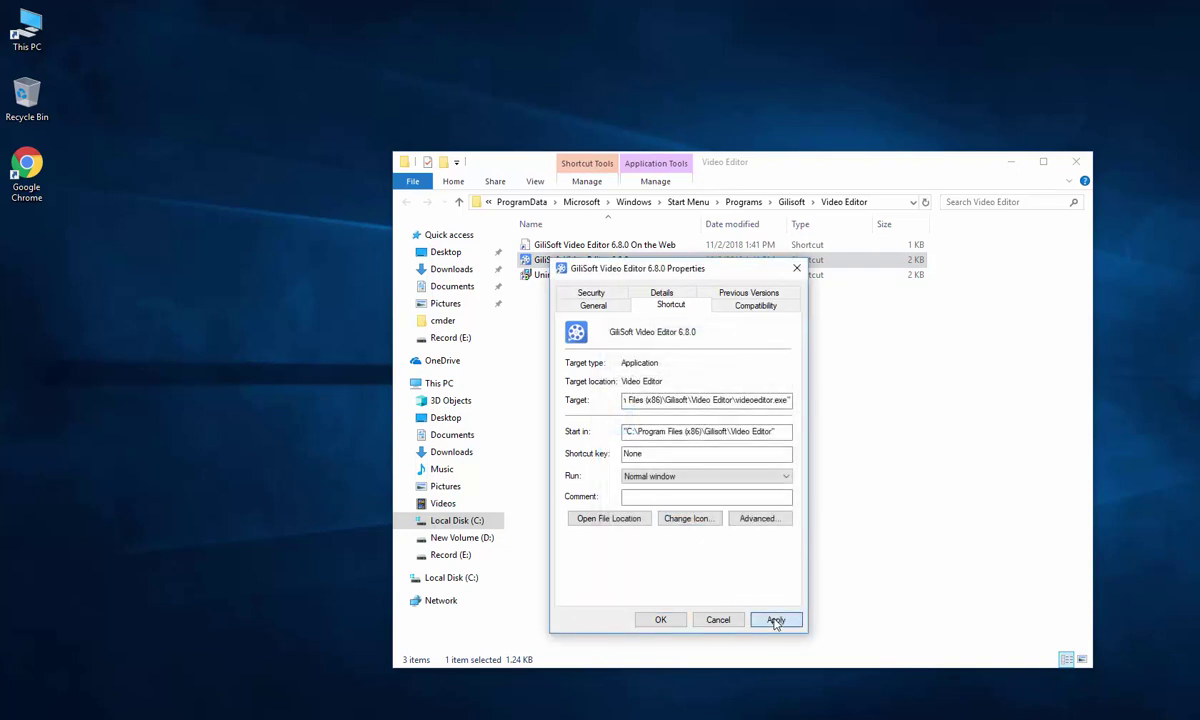
{"action": "left_click", "coordinate": [776, 619]}
{"action": "left_click", "coordinate": [701, 479]}
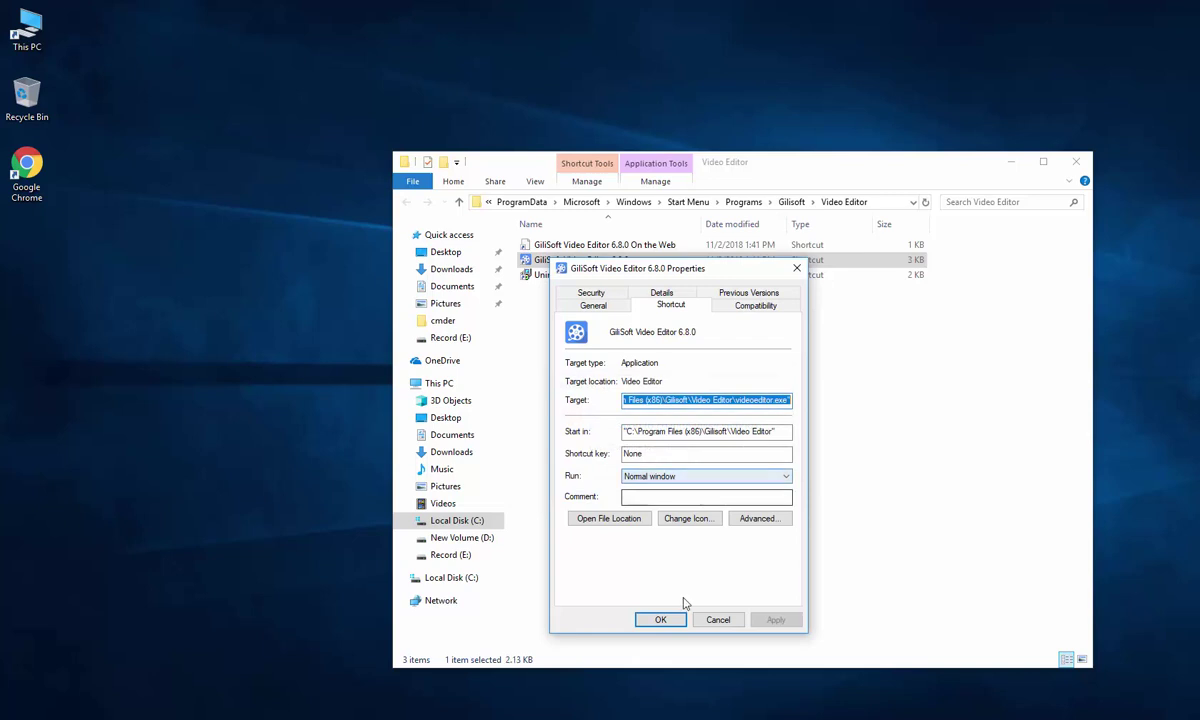
{"action": "left_click", "coordinate": [660, 619]}
- Refresh the folder listing and the desktop, then check the Start menu
{"action": "right_click", "coordinate": [613, 414]}
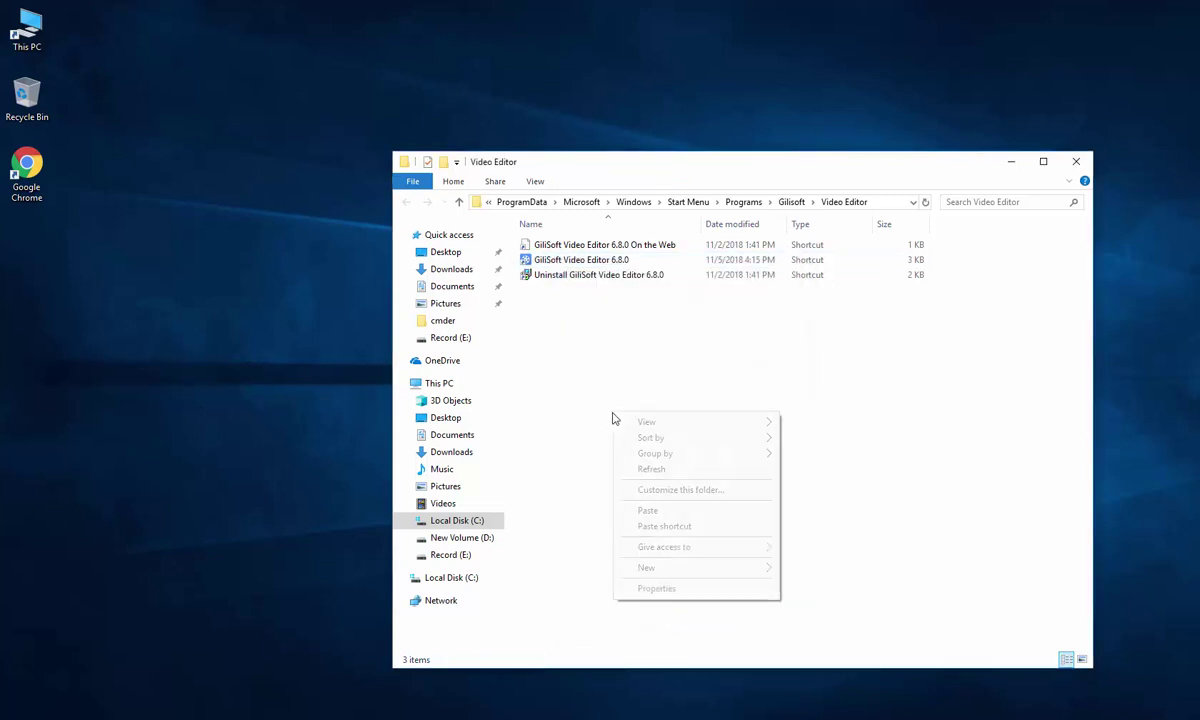
{"action": "left_click", "coordinate": [623, 468]}
{"action": "right_click", "coordinate": [238, 349]}
{"action": "left_click", "coordinate": [272, 389]}
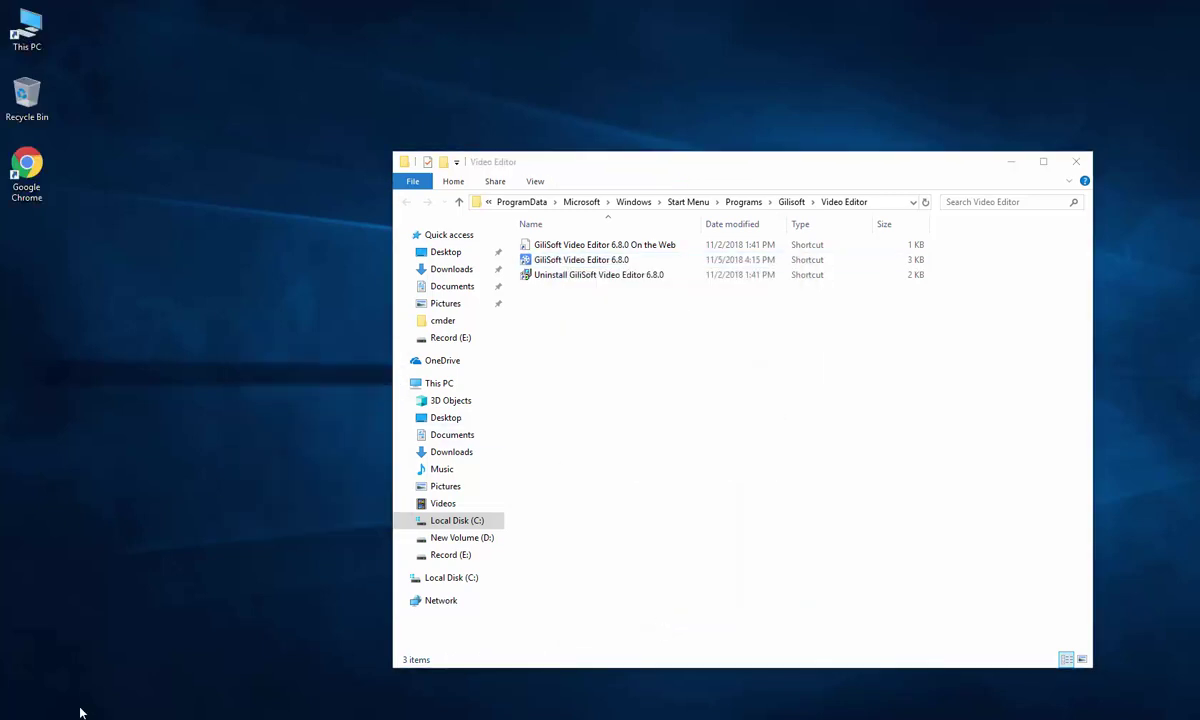
{"action": "key", "text": "super"}
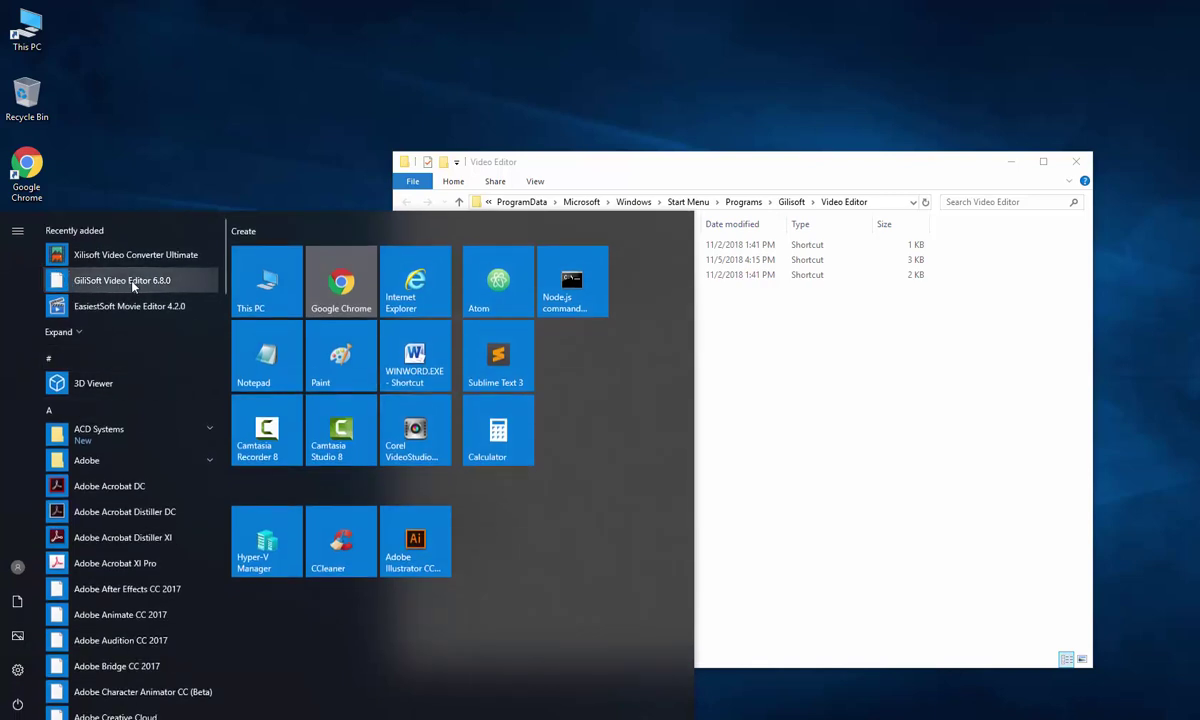
- Reapply the videoeditor.exe icon to the GiliSoft shortcut again, granting administrator permission
{"action": "left_click", "coordinate": [712, 345]}
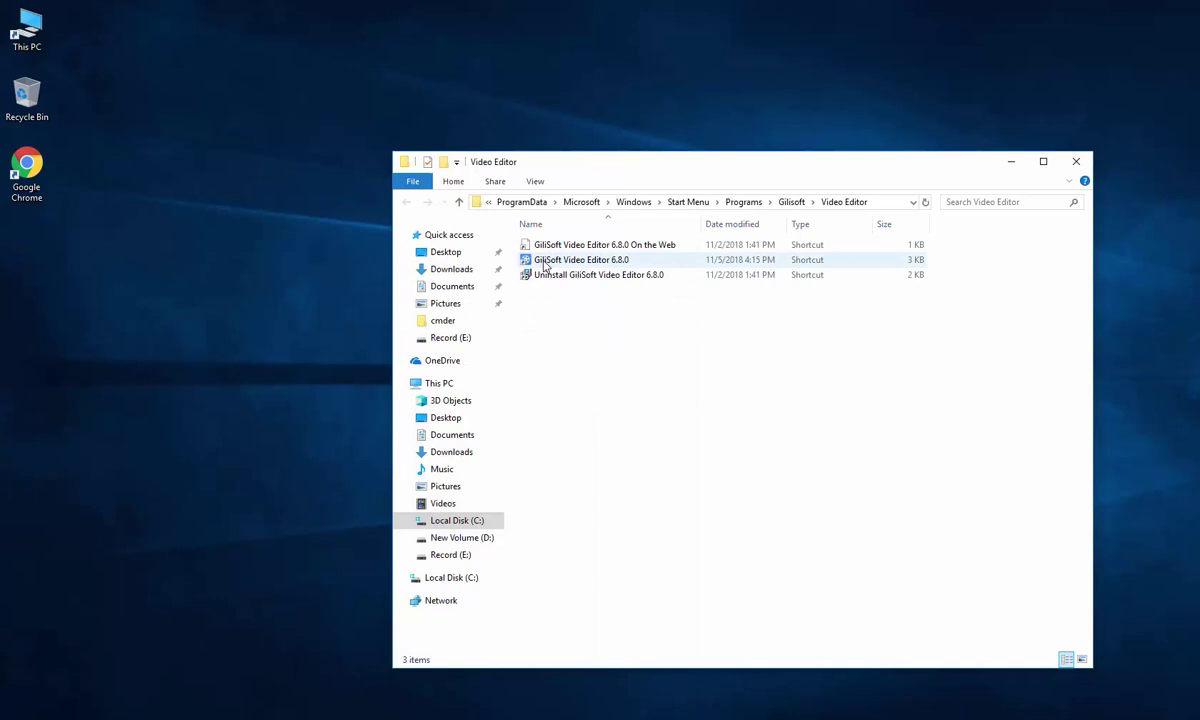
{"action": "right_click", "coordinate": [545, 262]}
{"action": "left_click", "coordinate": [612, 593]}
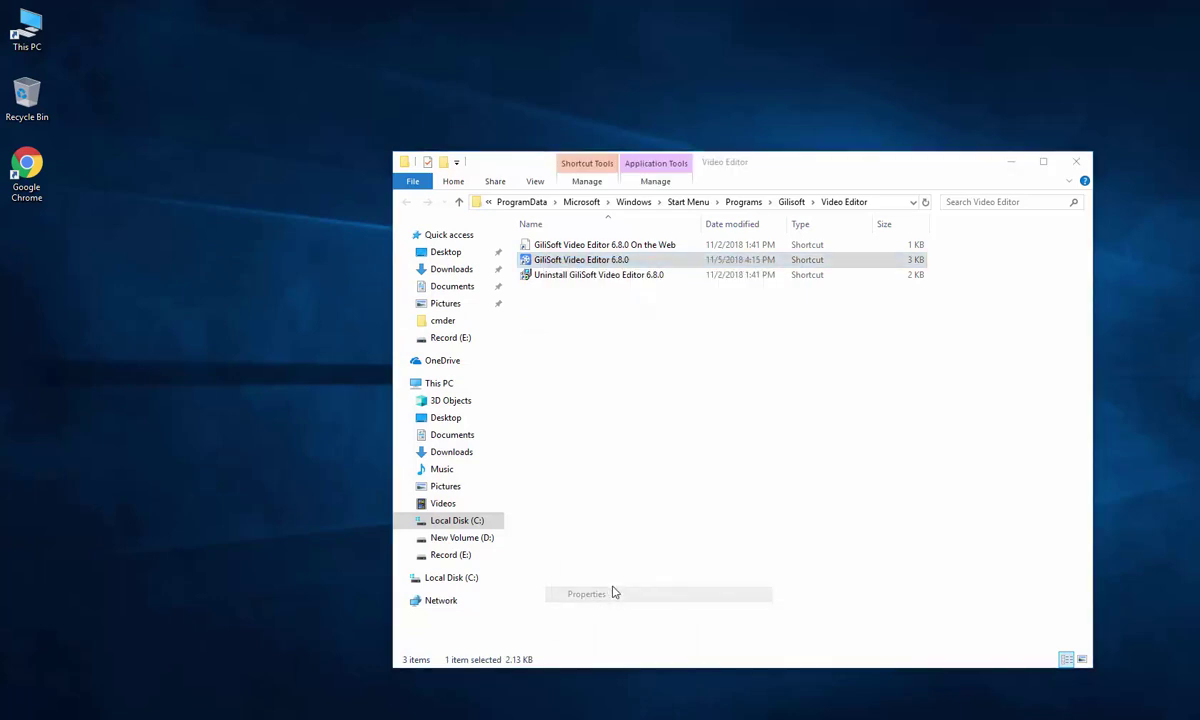
{"action": "left_click", "coordinate": [662, 521]}
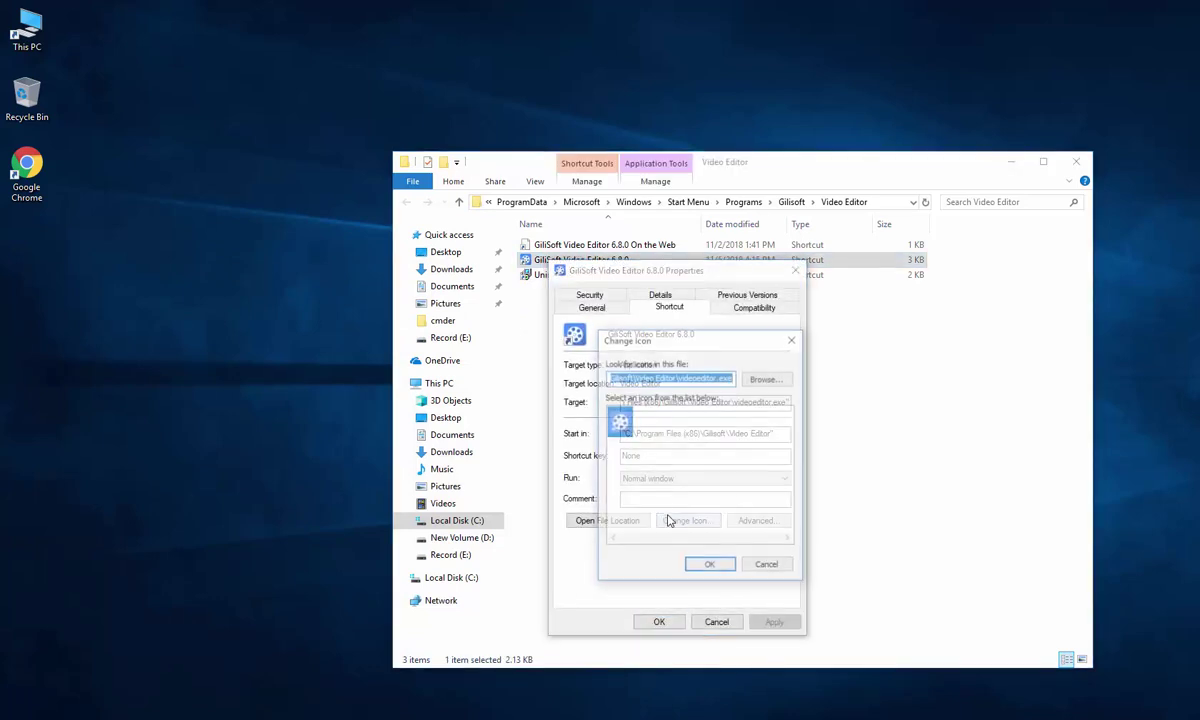
{"action": "left_click", "coordinate": [710, 568]}
{"action": "left_click", "coordinate": [774, 621]}
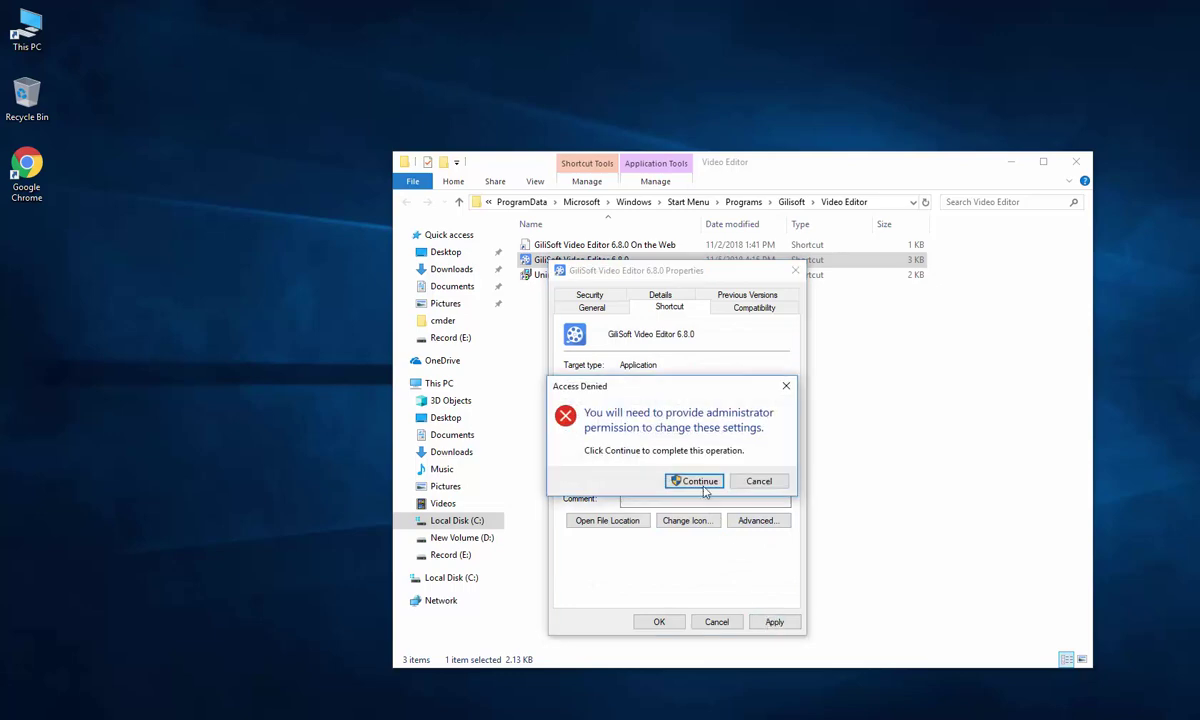
{"action": "left_click", "coordinate": [700, 481]}
{"action": "left_click", "coordinate": [655, 621]}
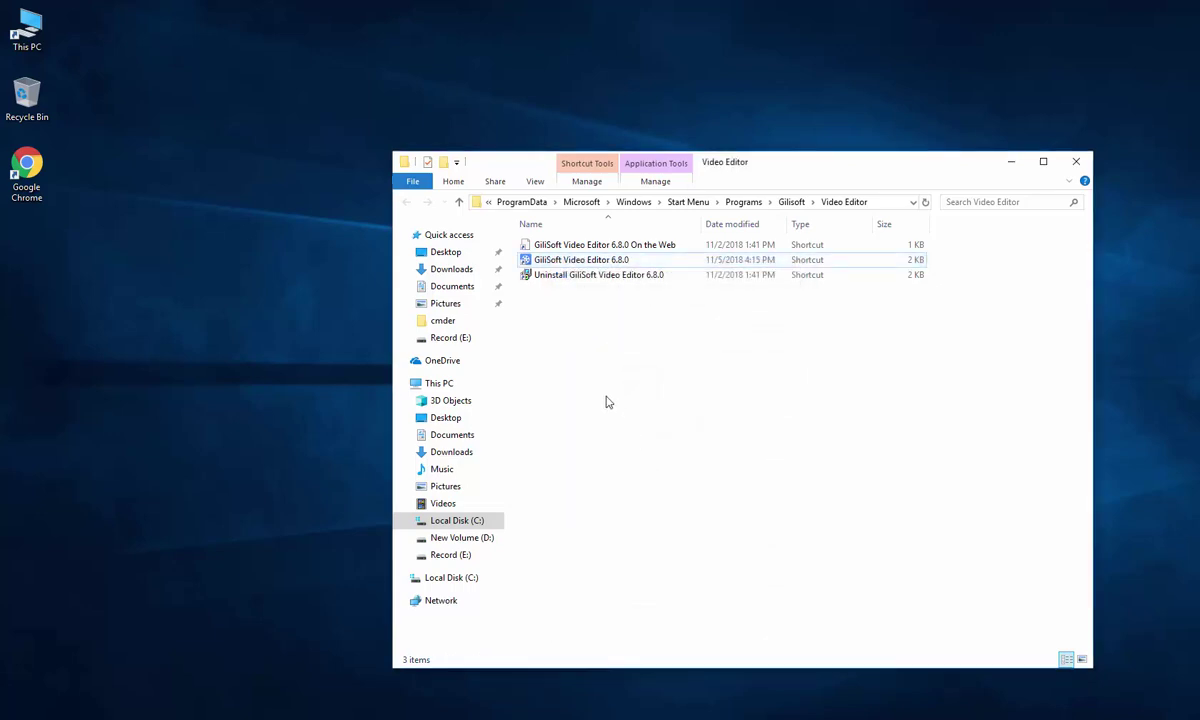
- Refresh the folder and confirm the GiliSoft entry in Start shows its film-reel icon
{"action": "right_click", "coordinate": [606, 398]}
{"action": "left_click", "coordinate": [612, 455]}
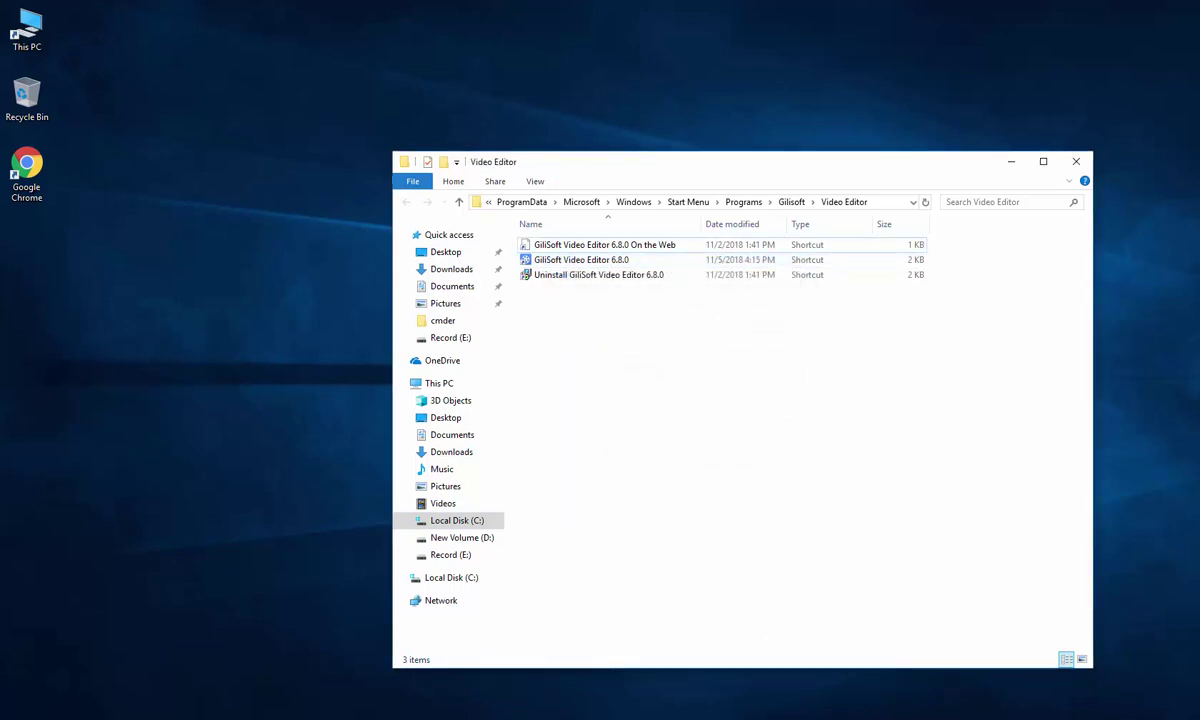
{"action": "key", "text": "super"}
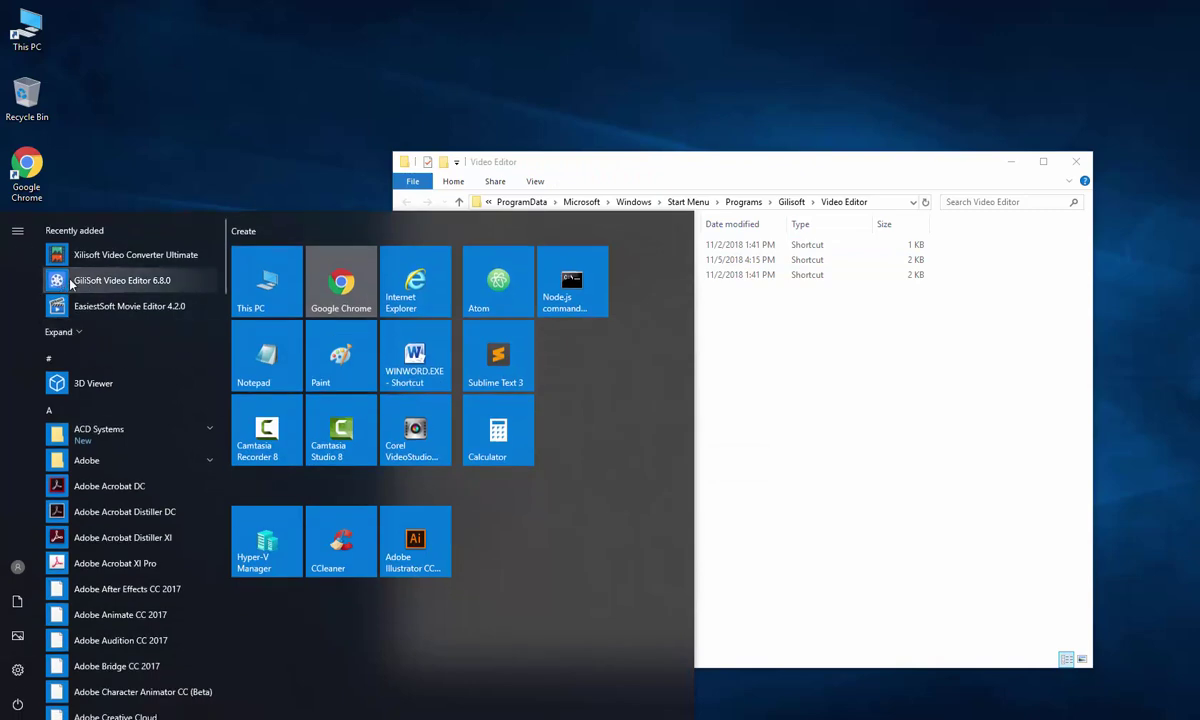
- Reapply the Adobe After Effects CC 2017 shortcut's current icon from its file location via Properties > Change Icon
{"action": "right_click", "coordinate": [140, 589]}
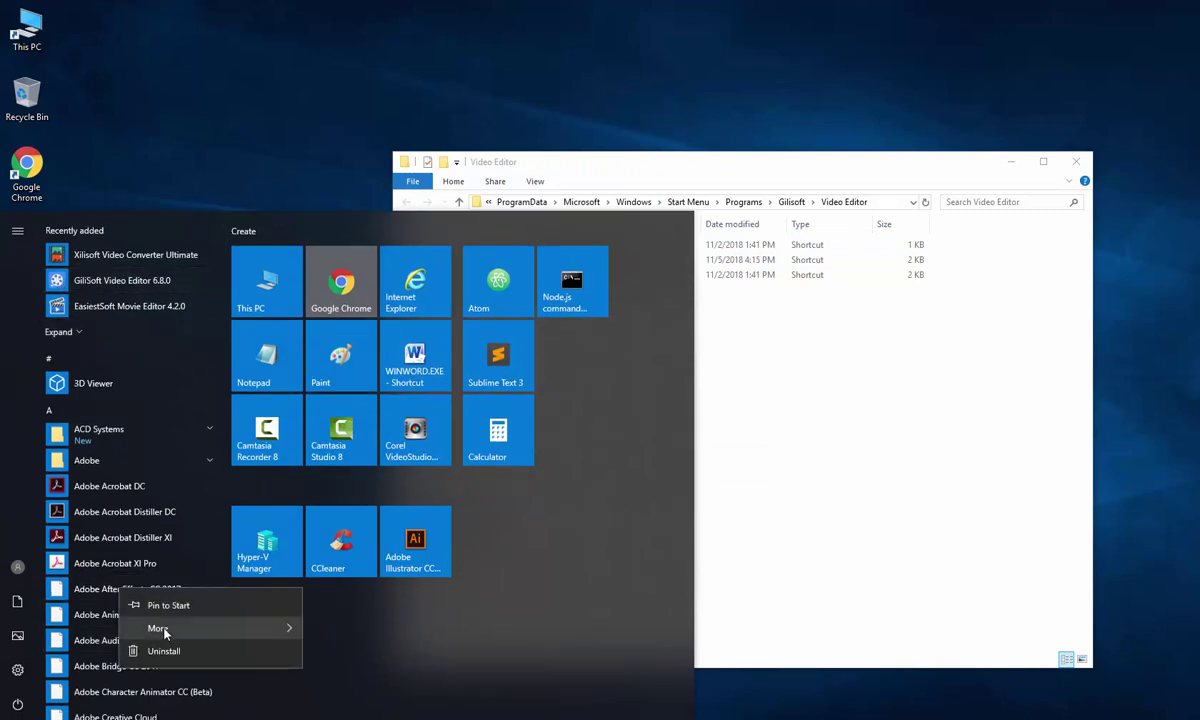
{"action": "mouse_move", "coordinate": [147, 630]}
{"action": "left_click", "coordinate": [340, 641]}
{"action": "right_click", "coordinate": [775, 662]}
{"action": "left_click", "coordinate": [800, 646]}
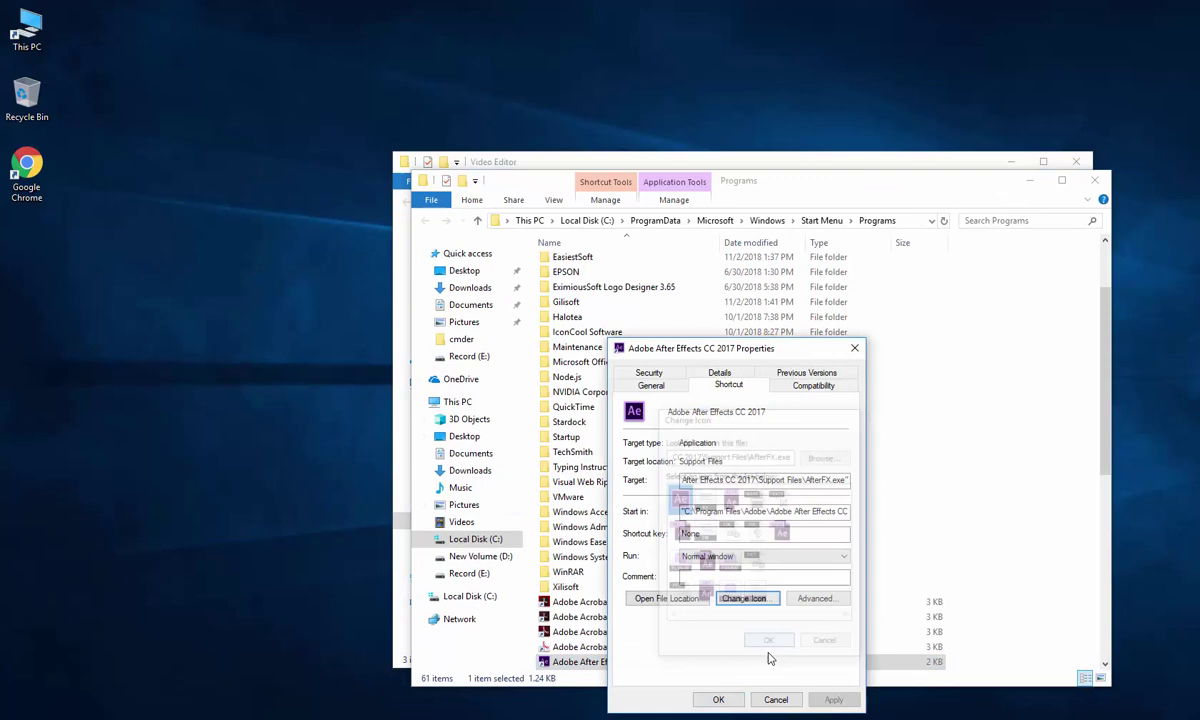
{"action": "left_click", "coordinate": [718, 699]}
{"action": "right_click", "coordinate": [1010, 485]}
{"action": "left_click", "coordinate": [1045, 526]}
- Refresh the desktop and check Start for the After Effects and Animate icons
{"action": "right_click", "coordinate": [162, 363]}
{"action": "key", "text": "Escape"}
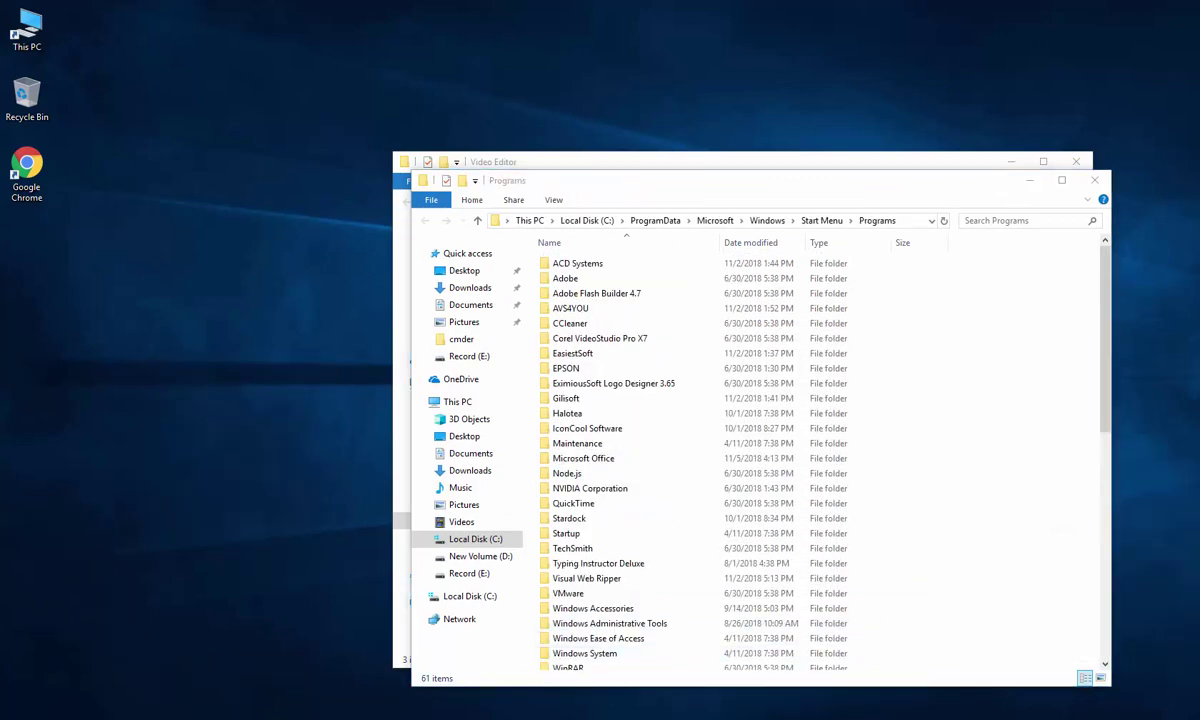
{"action": "key", "text": "super"}
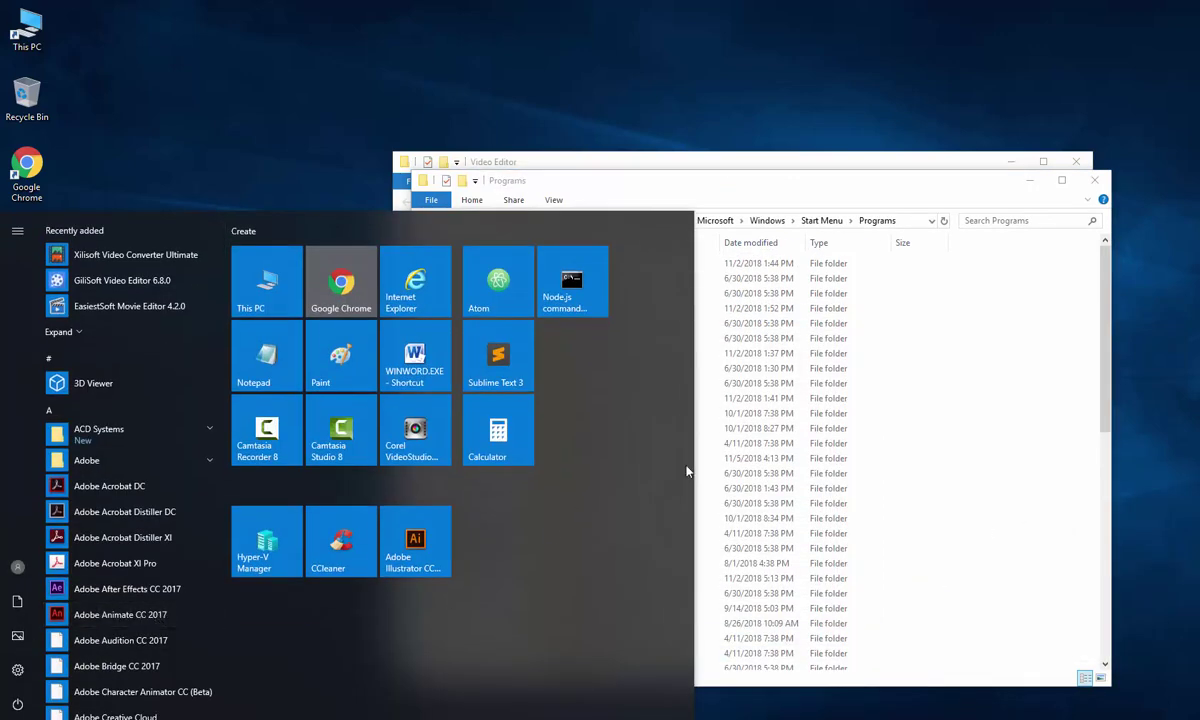
{"action": "key", "text": "super+d"}
{"action": "key", "text": "super"}
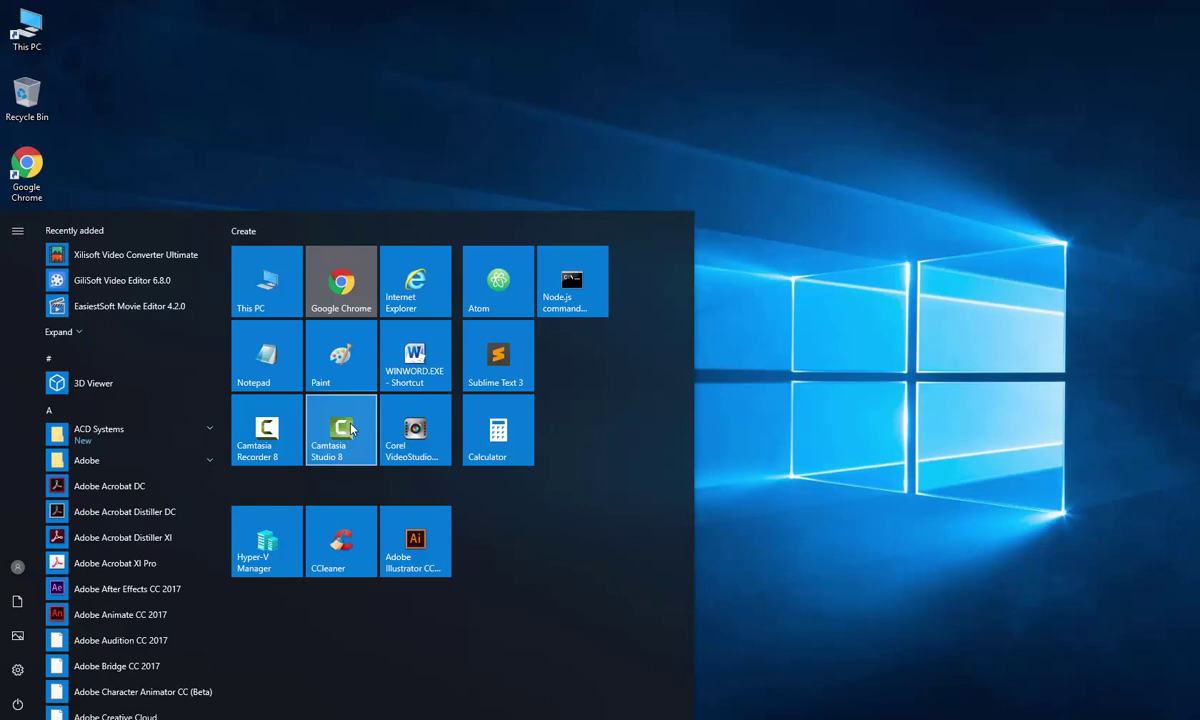